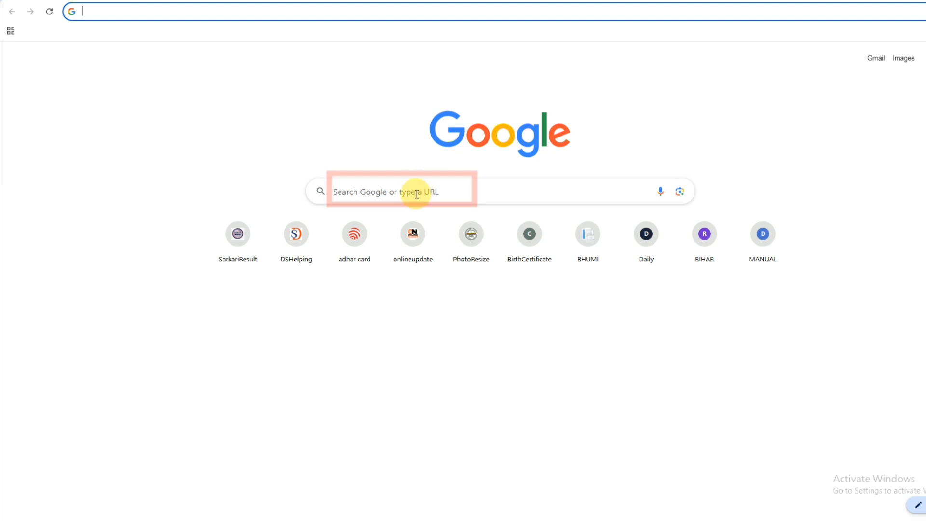
Search Google for 'rtps bihar' and open the serviceonline.bihar.gov.in portal.
left_click(412, 189)
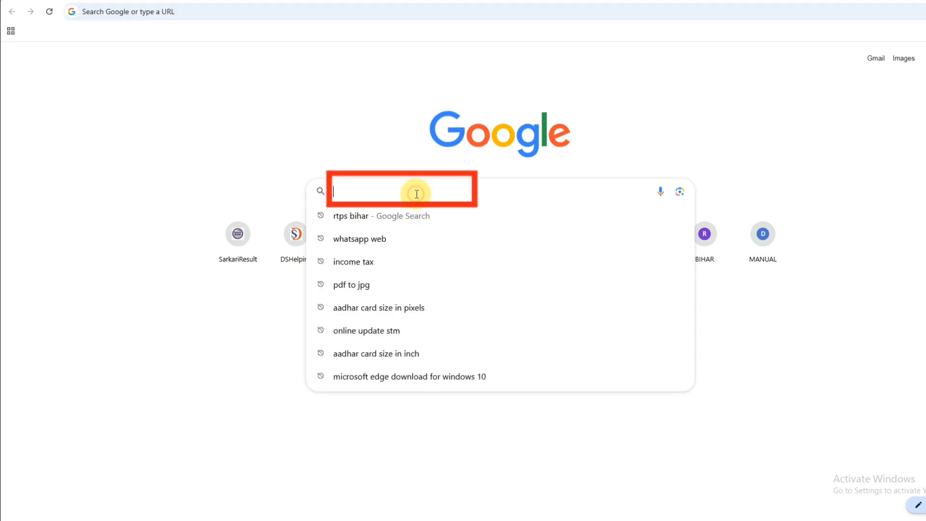
left_click(344, 216)
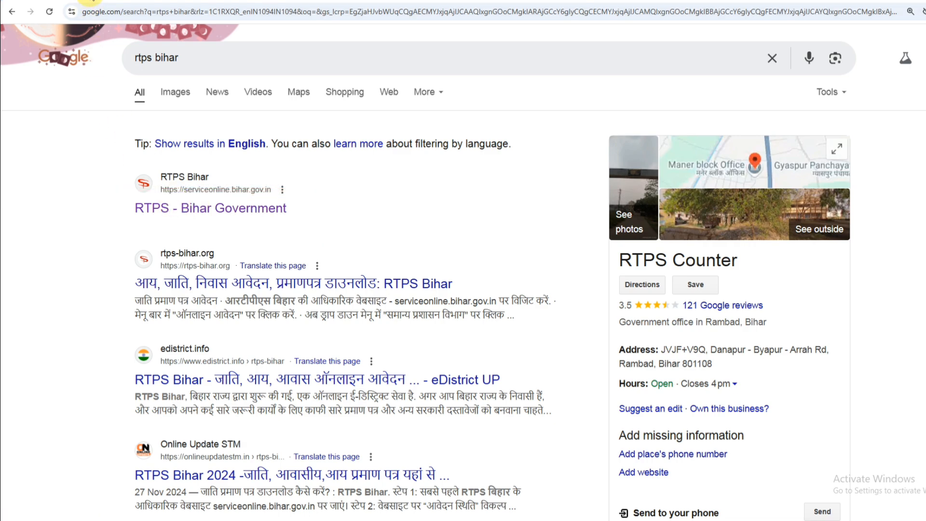
left_click(91, 0)
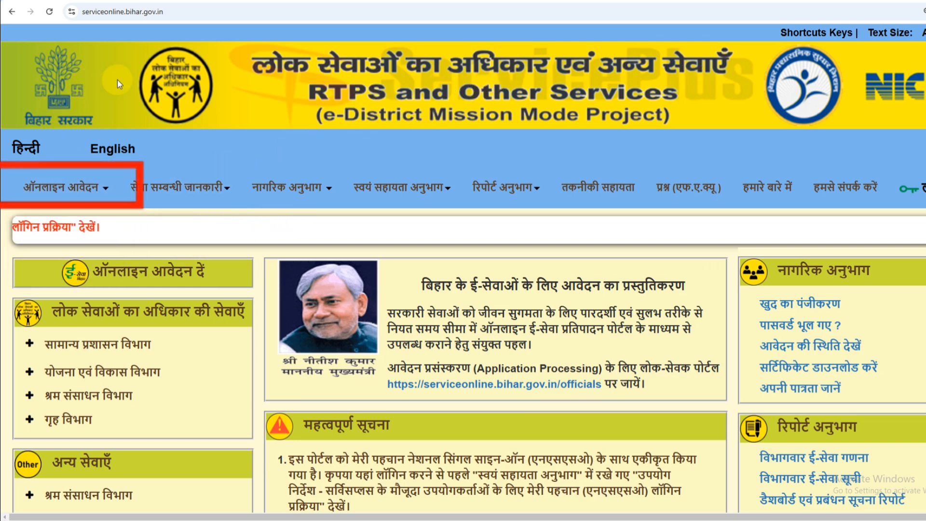
left_click(40, 193)
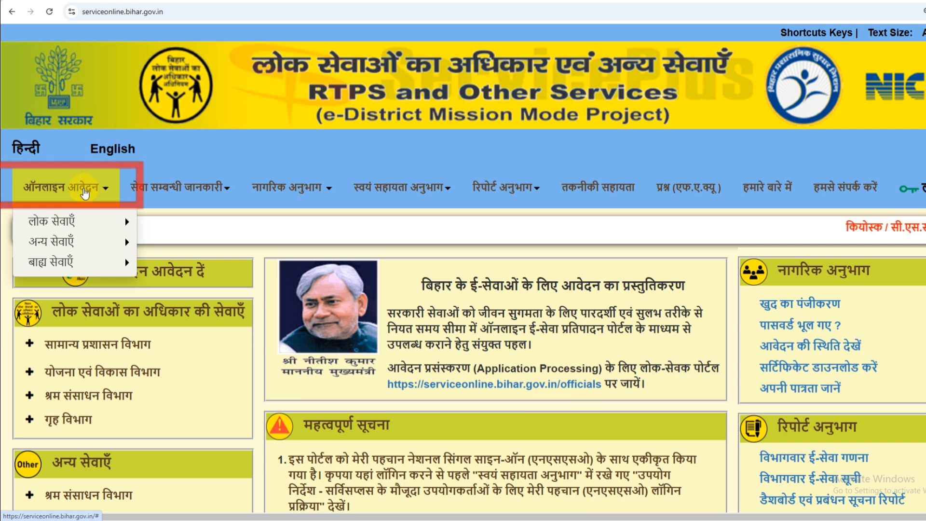
mouse_move(65, 223)
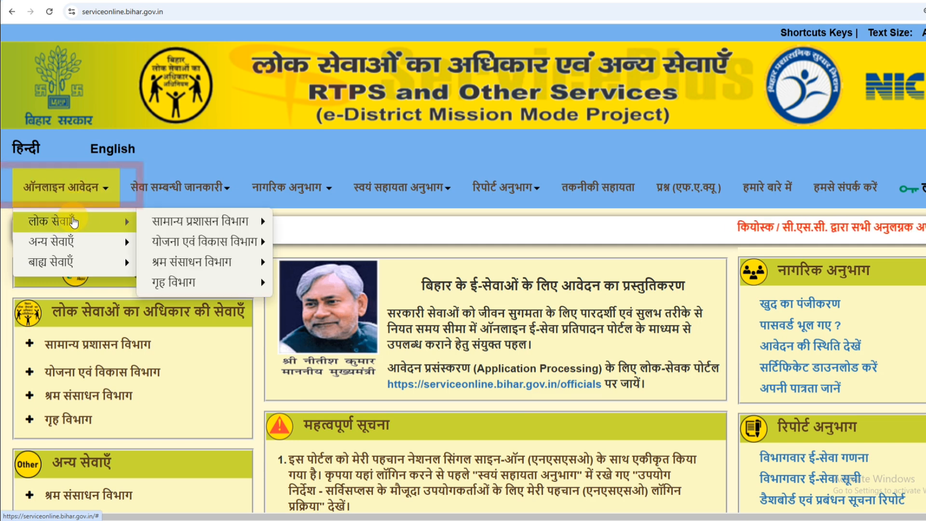
mouse_move(185, 223)
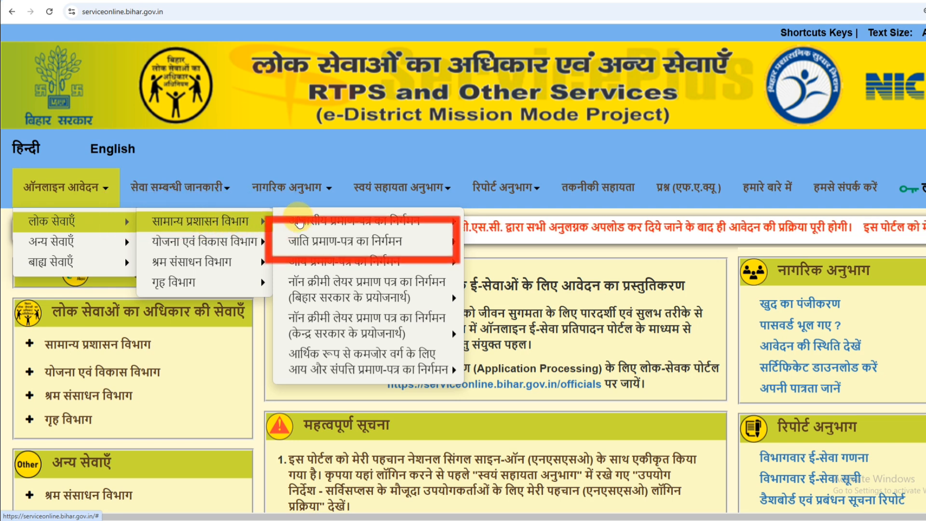
mouse_move(322, 221)
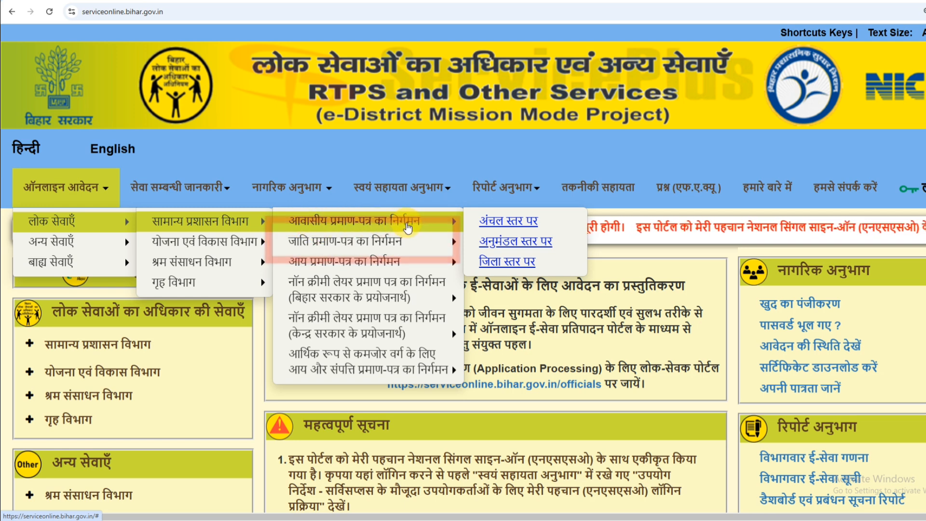
mouse_move(317, 245)
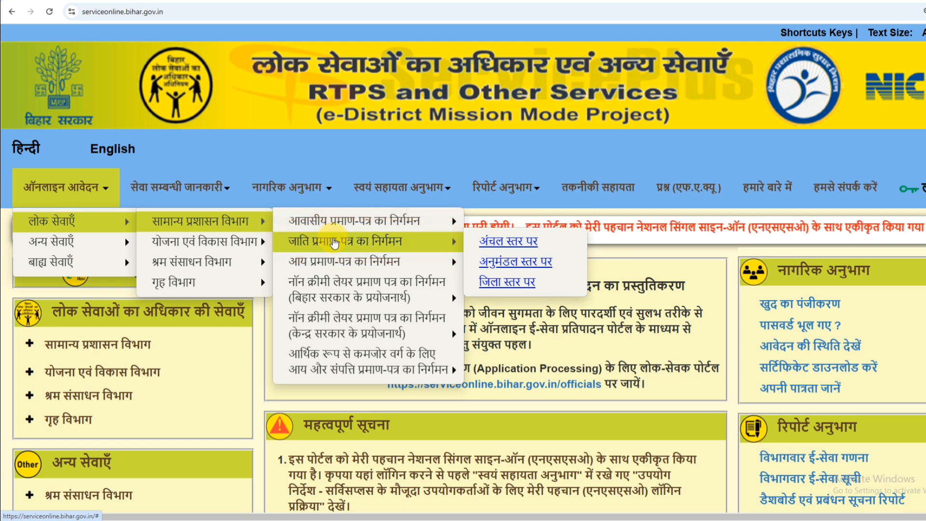
mouse_move(322, 262)
mouse_move(341, 279)
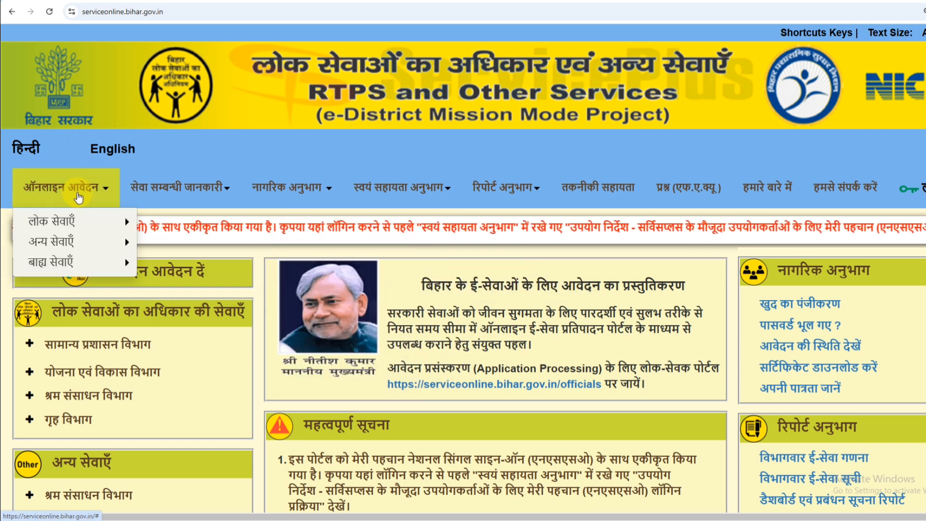
mouse_move(129, 195)
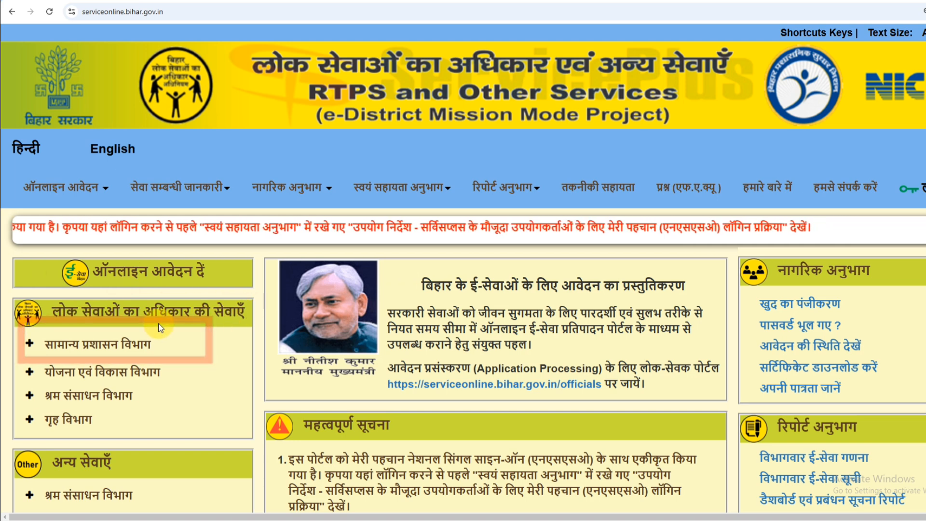
Expand सामान्य प्रशासन विभाग and जाति प्रमाण-पत्र का निर्गमन, then open the अंचल स्तर पर form.
left_click(71, 347)
scroll(72, 346, "down", 4)
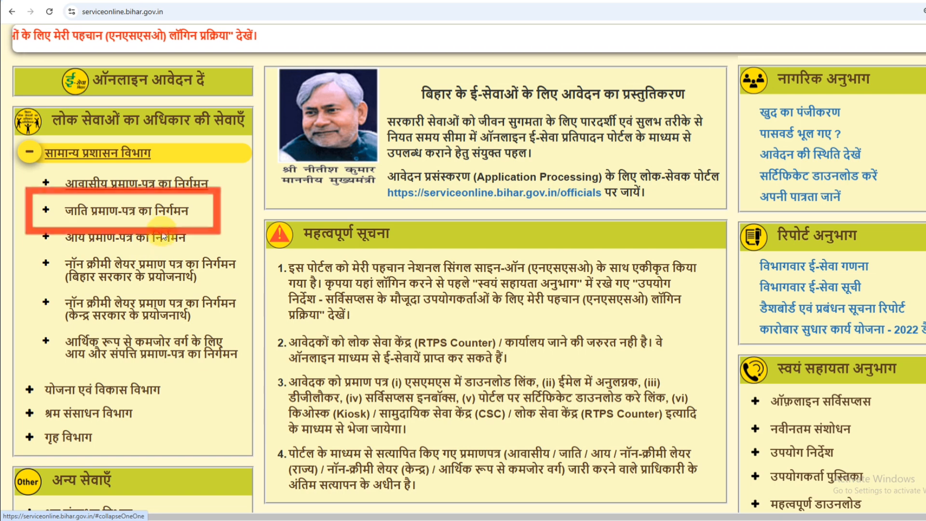
left_click(99, 216)
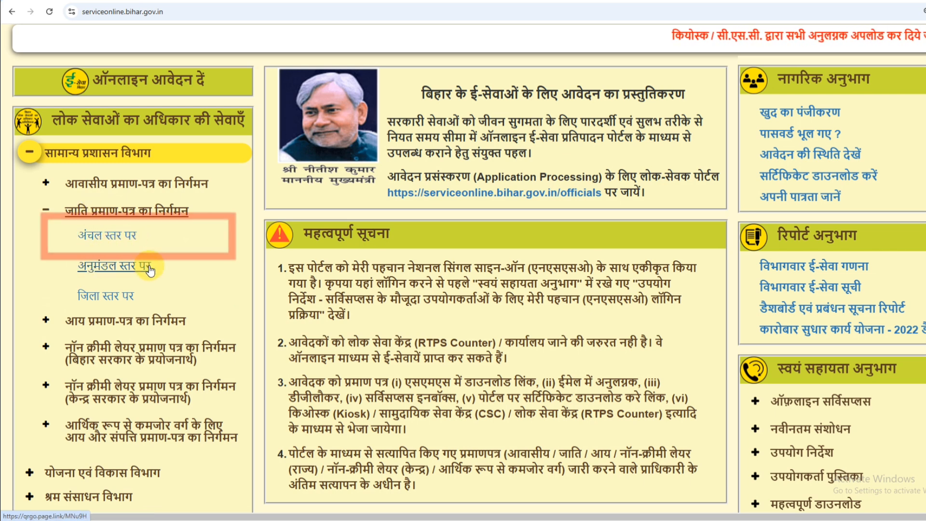
left_click(109, 237)
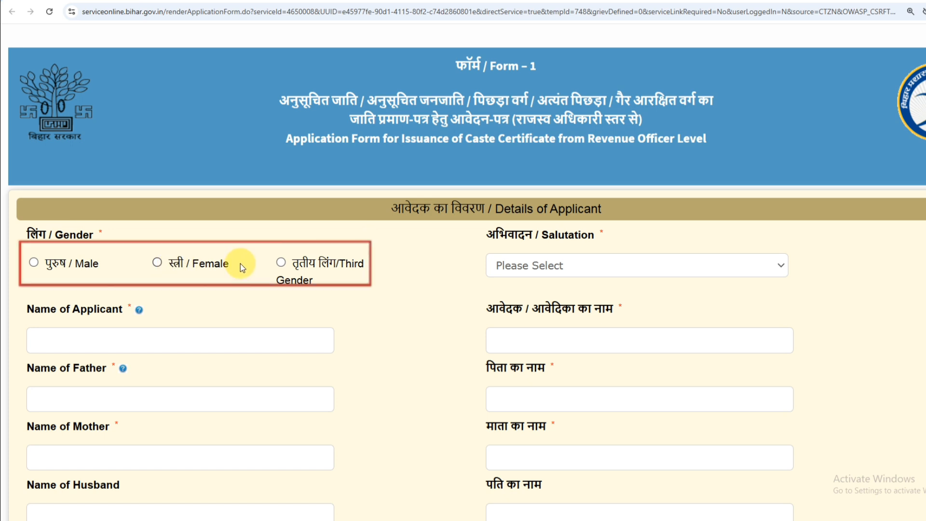
Set the applicant's gender to Male and the salutation to श्री.
left_click(33, 264)
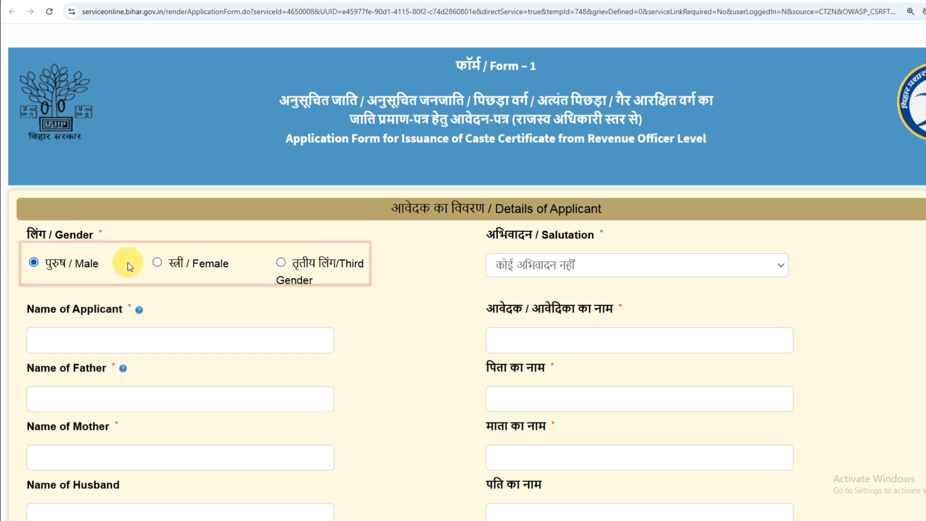
left_click(540, 265)
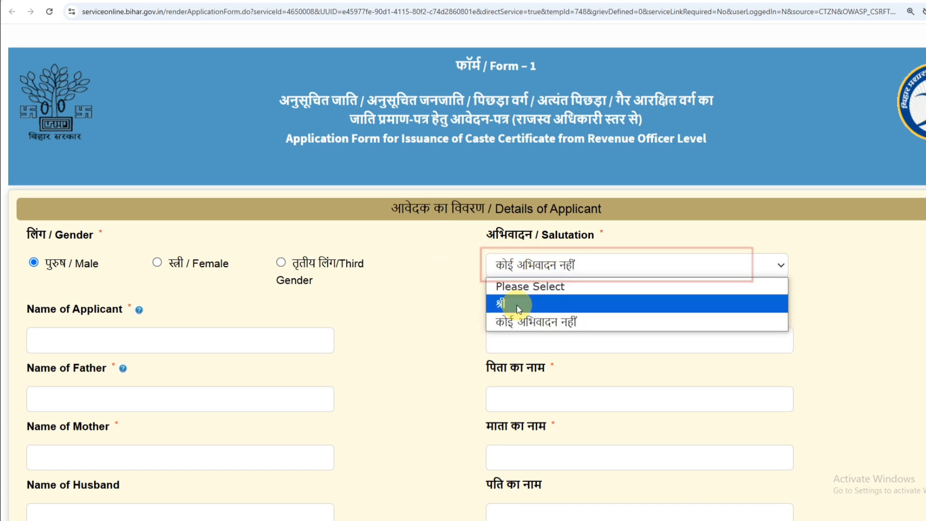
left_click(158, 264)
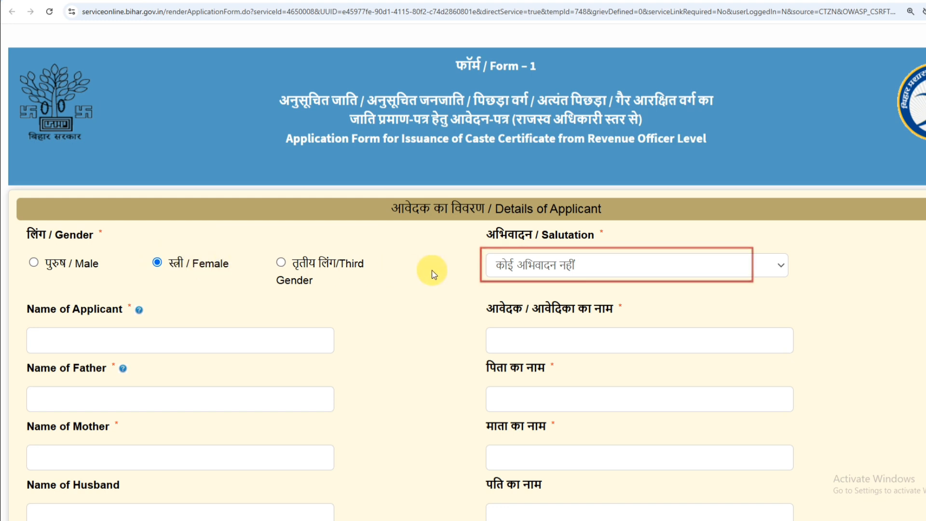
left_click(522, 266)
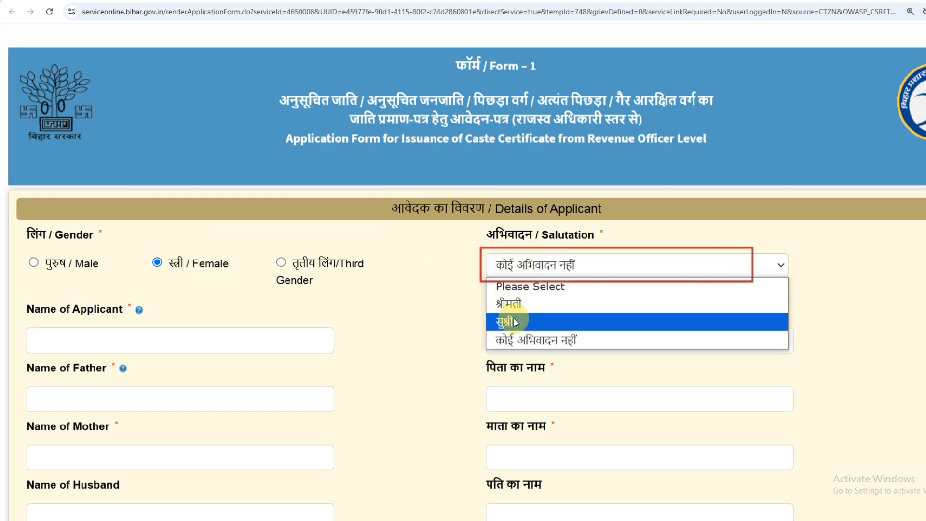
left_click(422, 300)
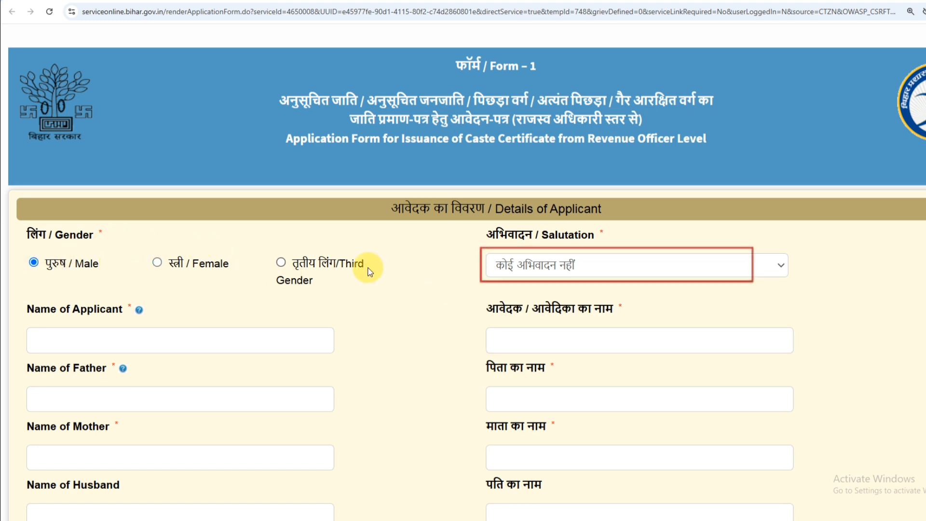
left_click(560, 266)
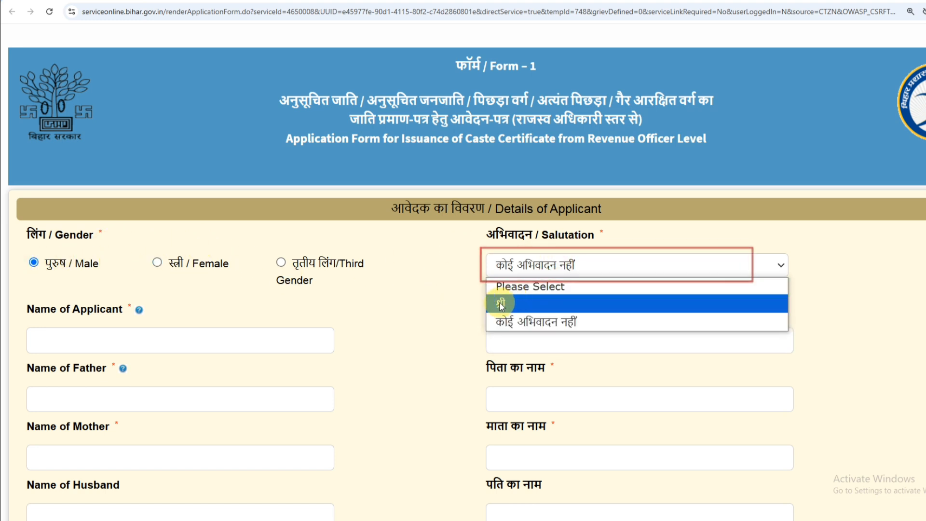
left_click(517, 303)
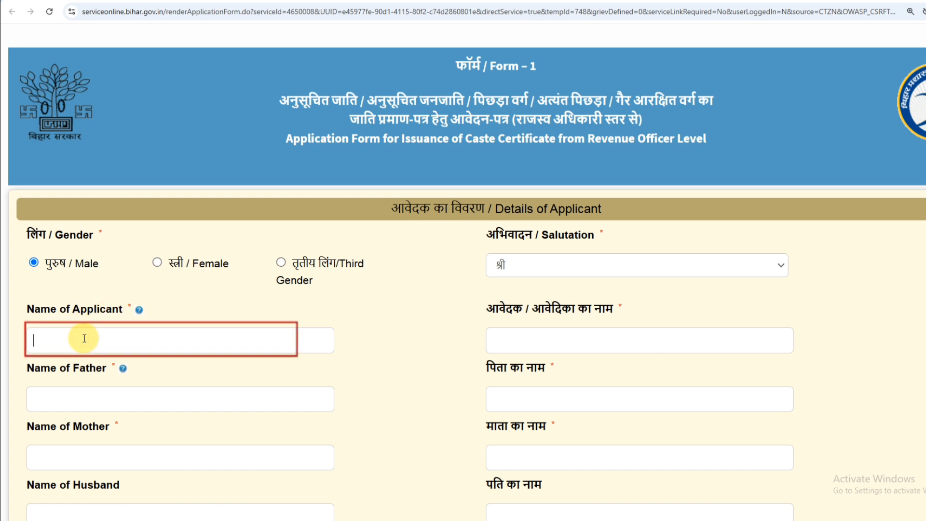
Enter the applicant's name and check its auto-filled Hindi version.
type("Tazim")
key("Tab")
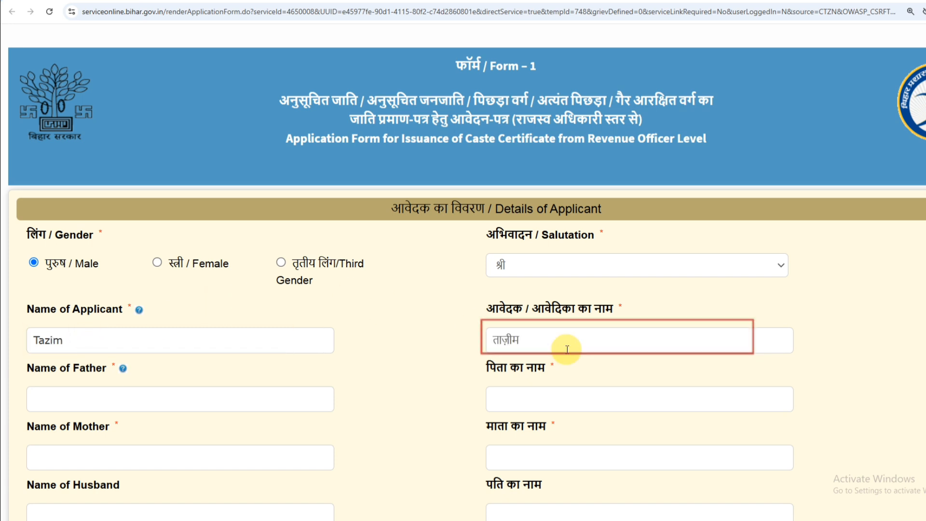
left_click(515, 344)
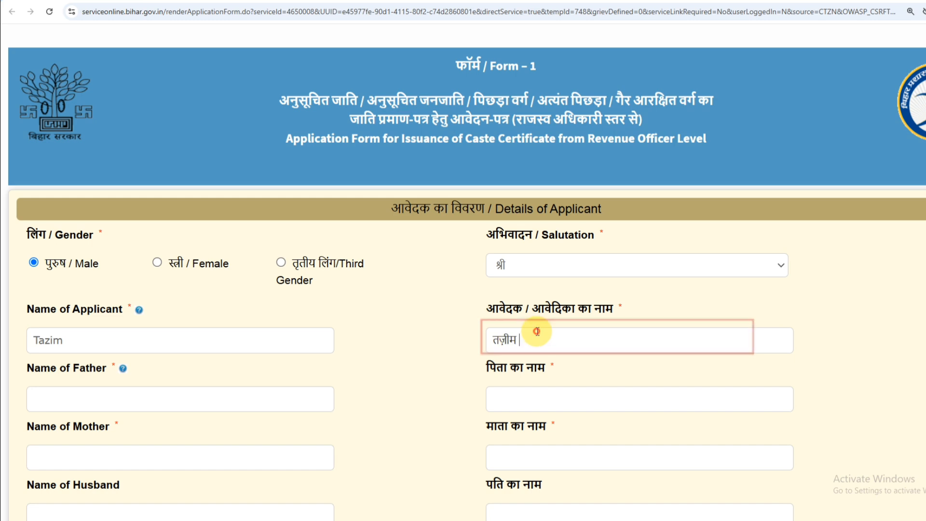
scroll(65, 364, "down", 4)
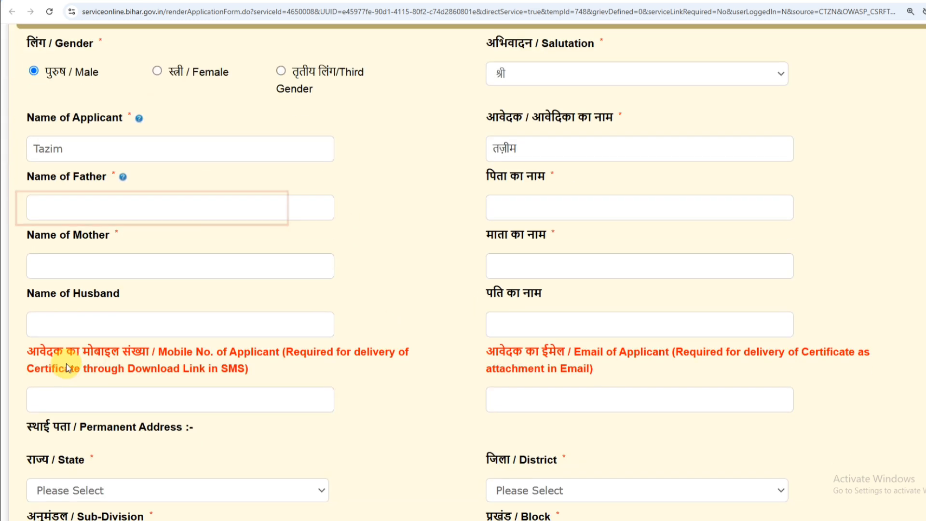
left_click_drag(66, 147, 33, 147)
left_click(110, 156)
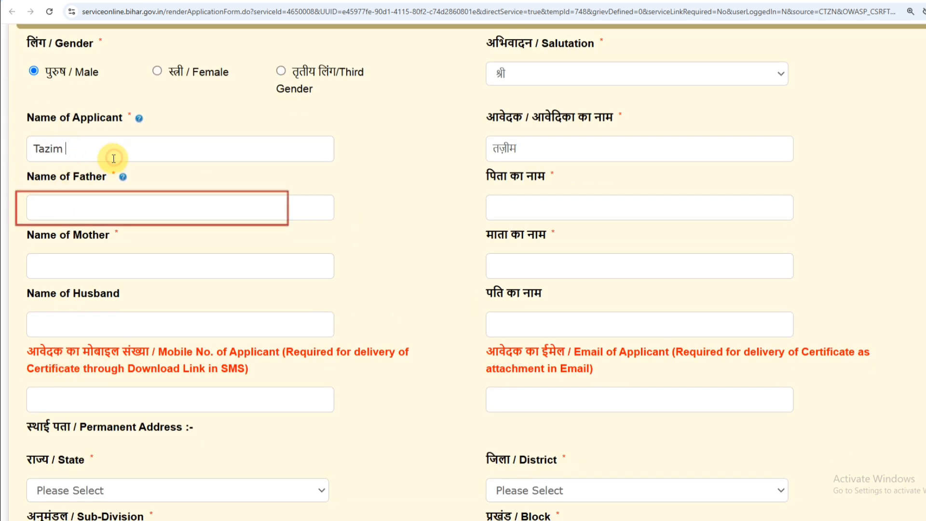
Enter 'Father' as the father's name and check the Hindi father-name field.
left_click(74, 208)
type("Father")
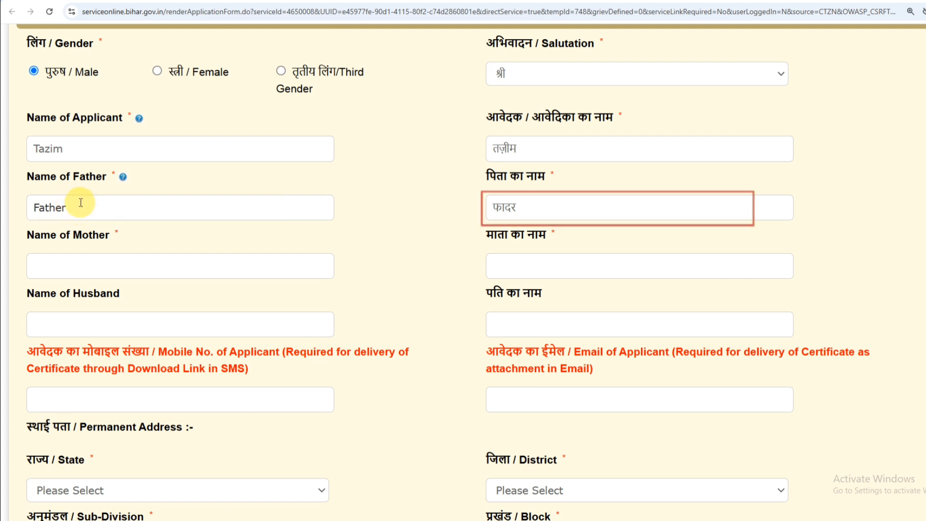
left_click(494, 208)
double_click(531, 210)
left_click(540, 209)
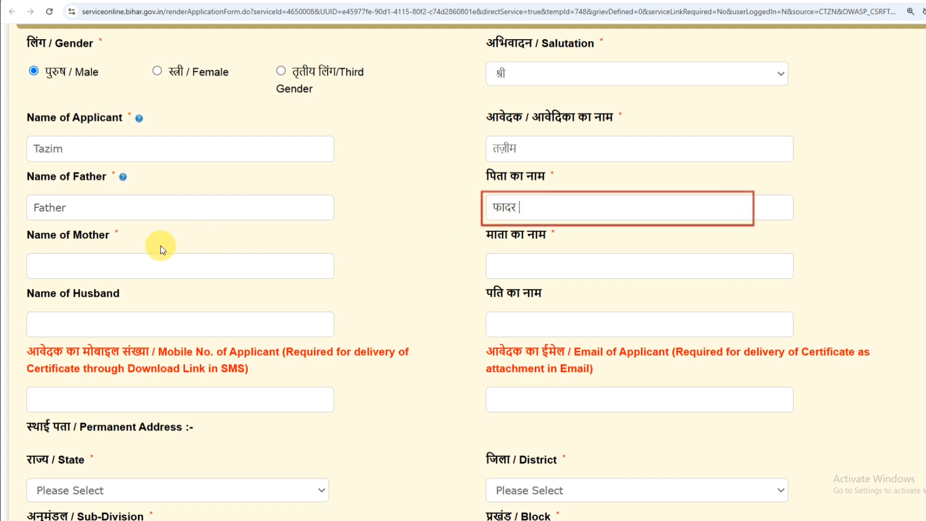
Enter 'mother' as the mother's name and check its Hindi form मदर.
left_click(114, 268)
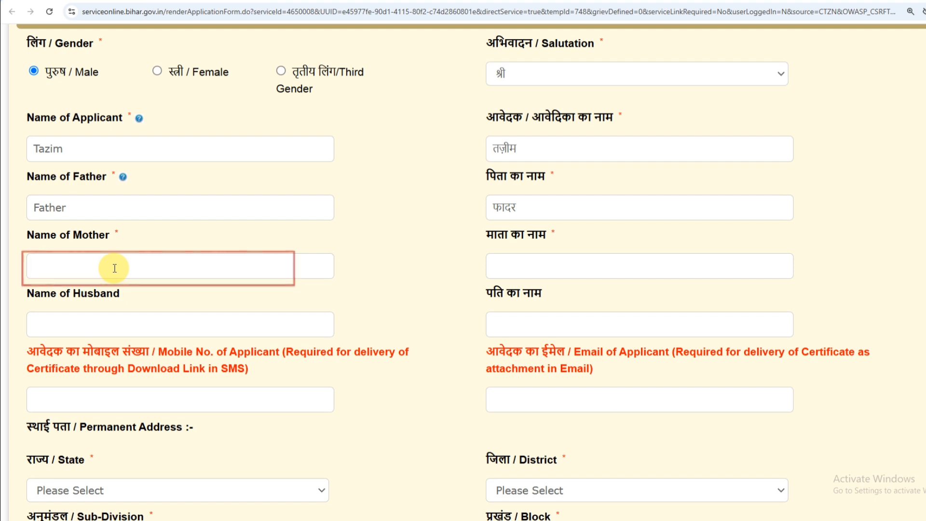
type("mother")
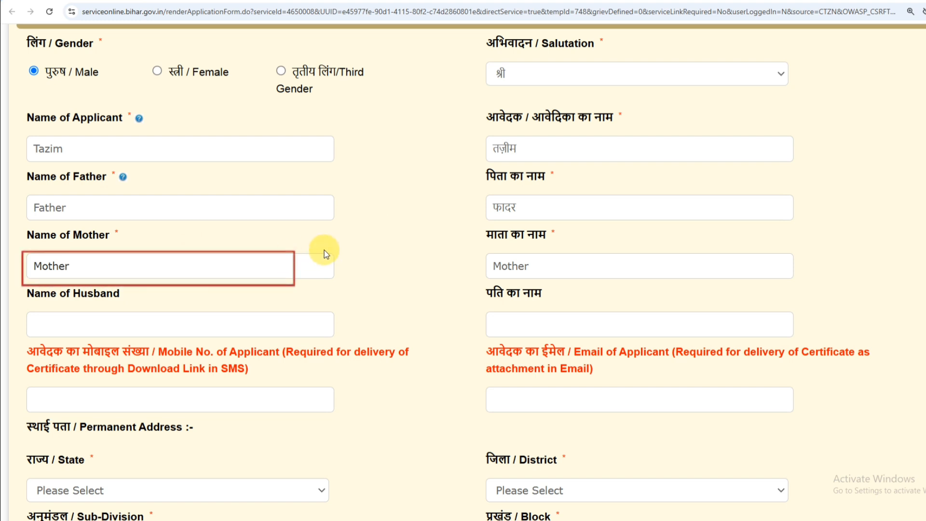
left_click(514, 265)
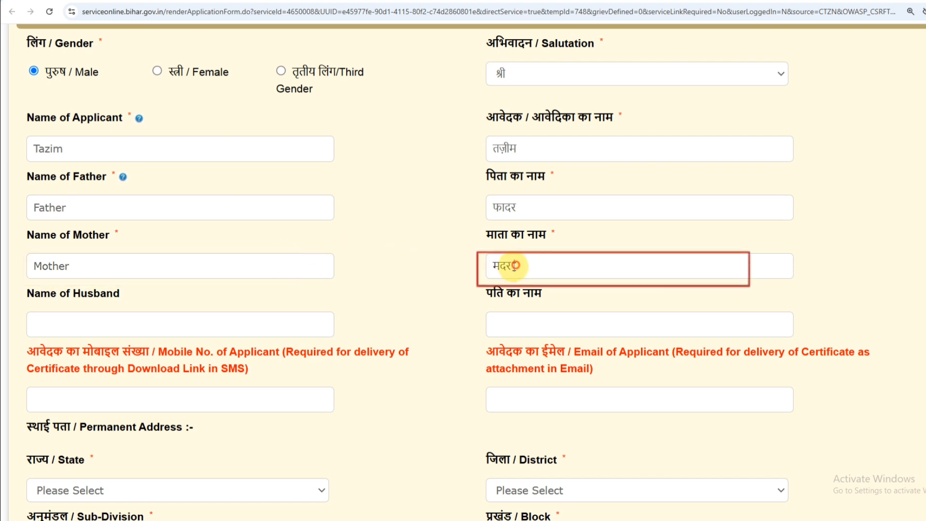
left_click_drag(514, 265, 493, 269)
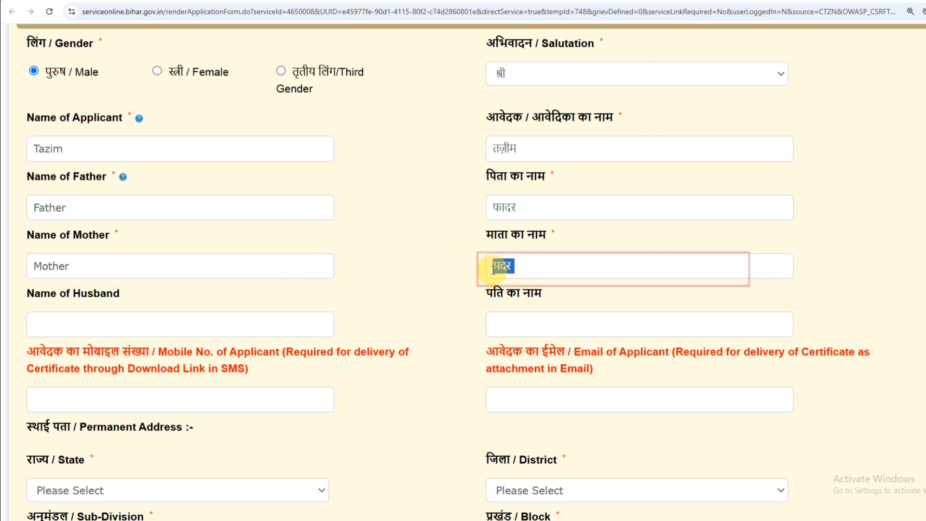
left_click(526, 265)
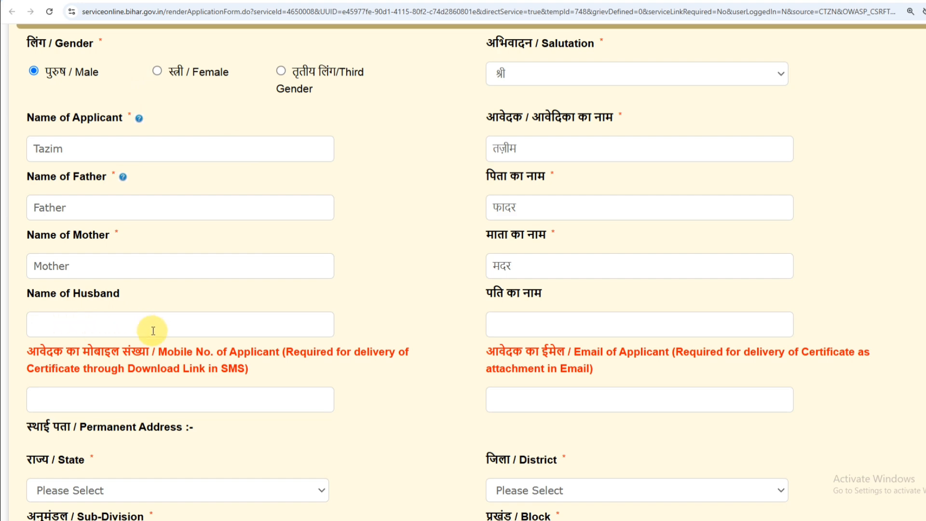
scroll(153, 331, "down", 4)
Enter the applicant's mobile number.
left_click(105, 212)
type("95")
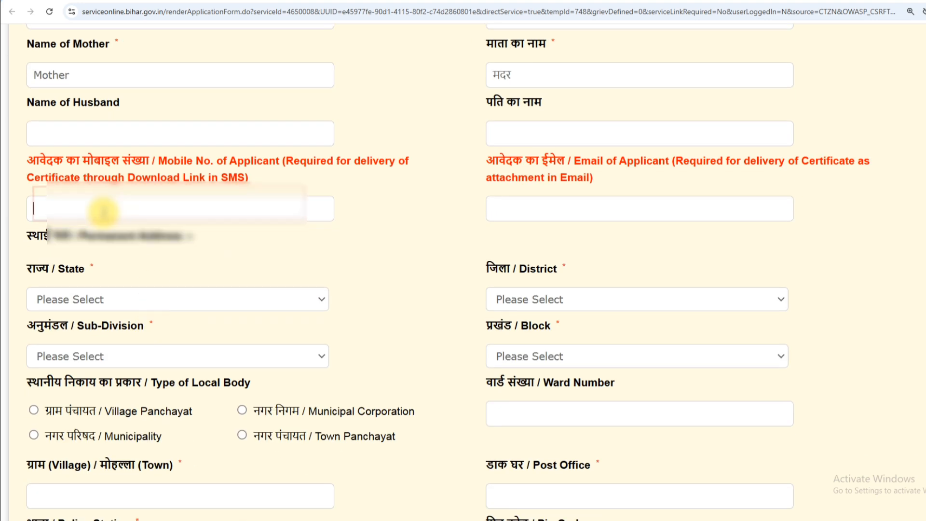
type("*******")
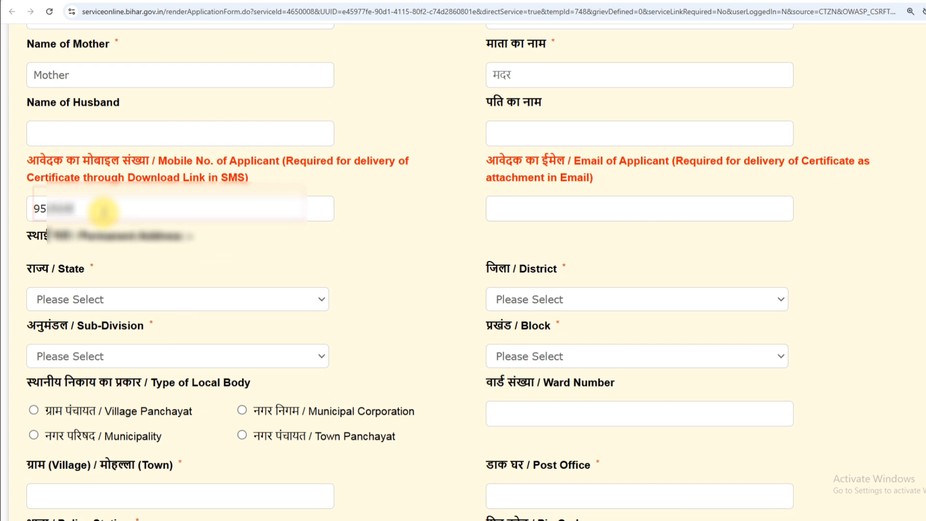
type("*")
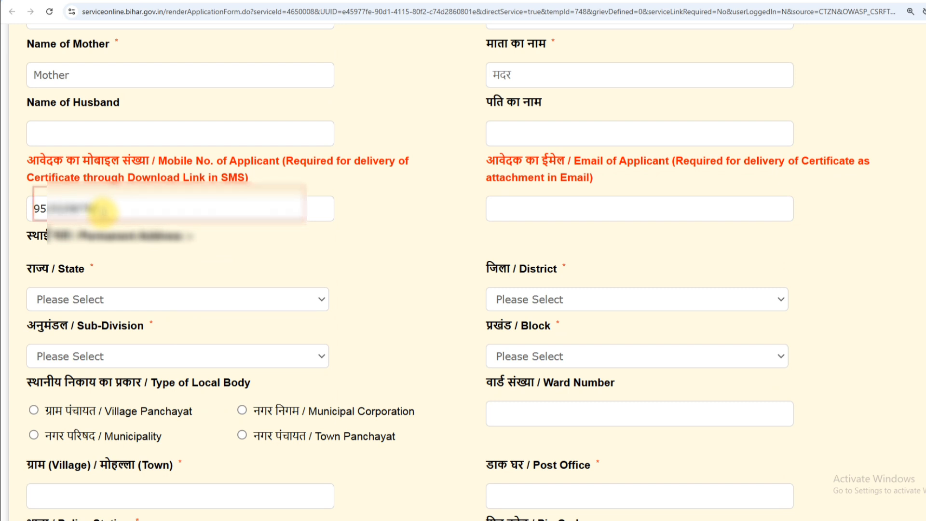
left_click(225, 246)
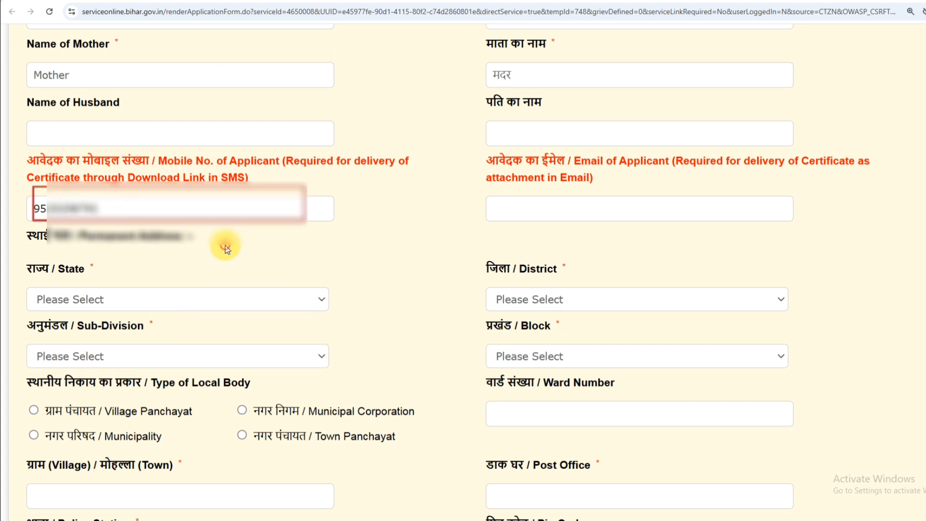
left_click(537, 205)
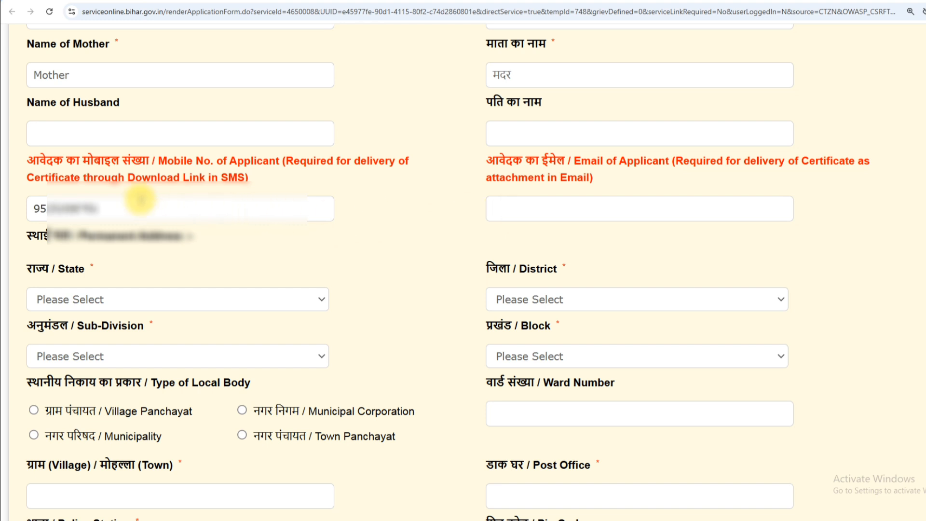
left_click_drag(120, 208, 41, 213)
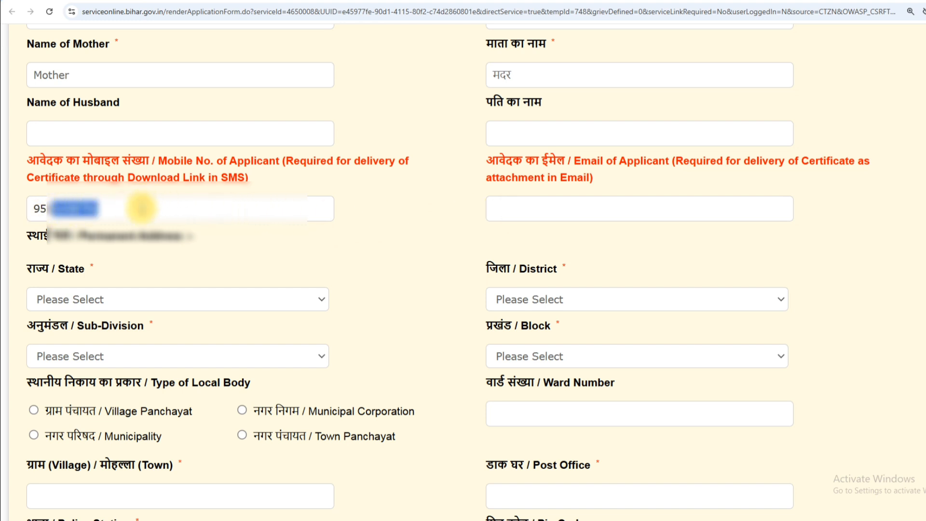
left_click(131, 215)
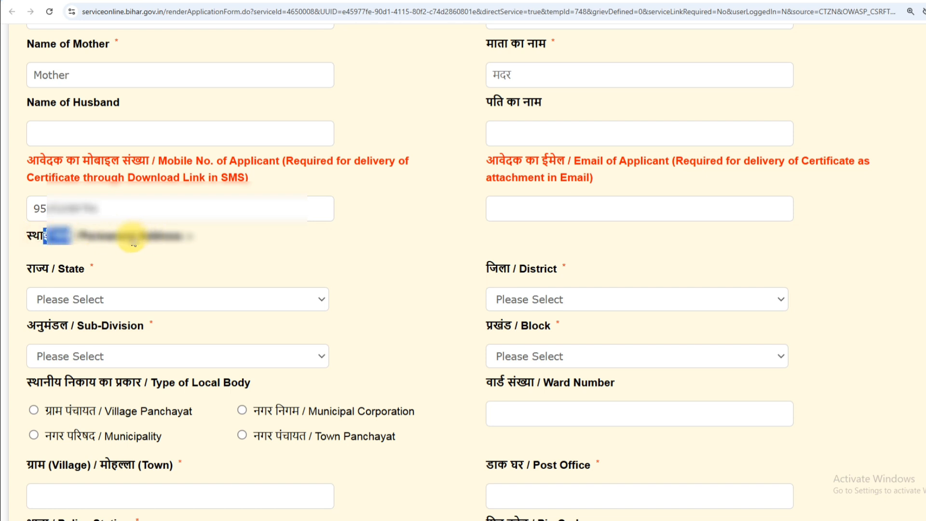
Set the permanent address state to BIHAR and district to SUPAUL.
left_click_drag(129, 241, 160, 241)
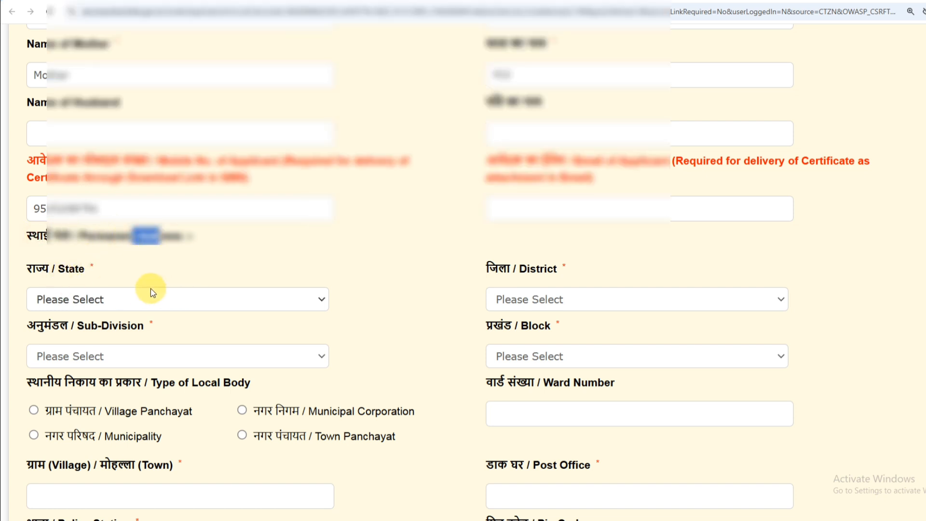
left_click_drag(72, 268, 117, 296)
left_click(117, 299)
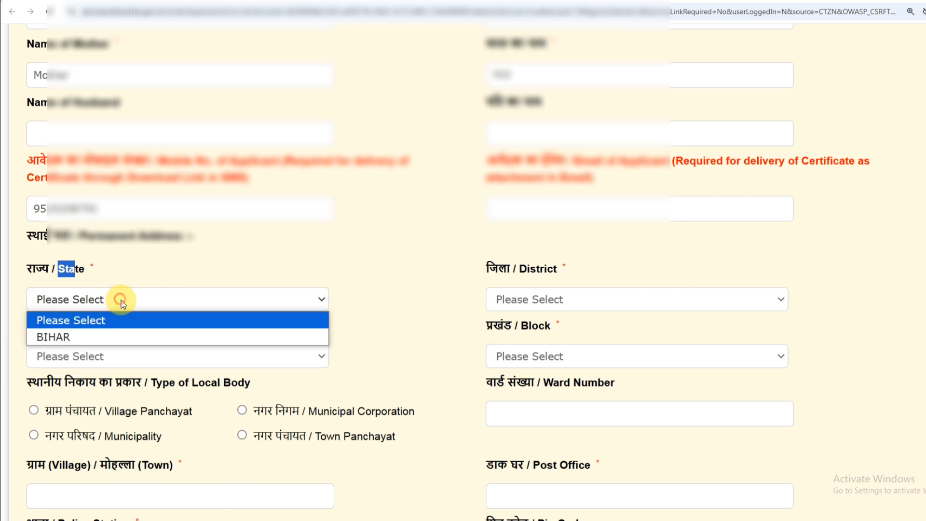
left_click(68, 336)
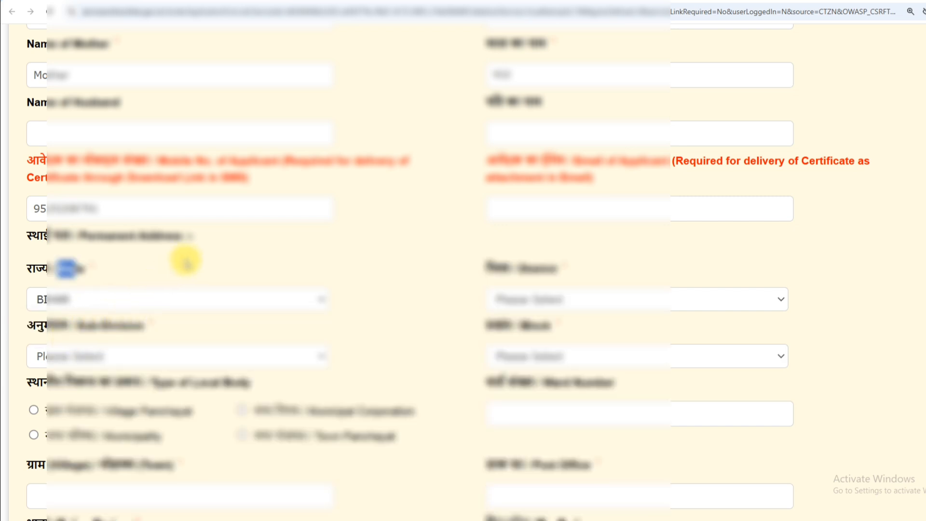
scroll(187, 261, "up", 8)
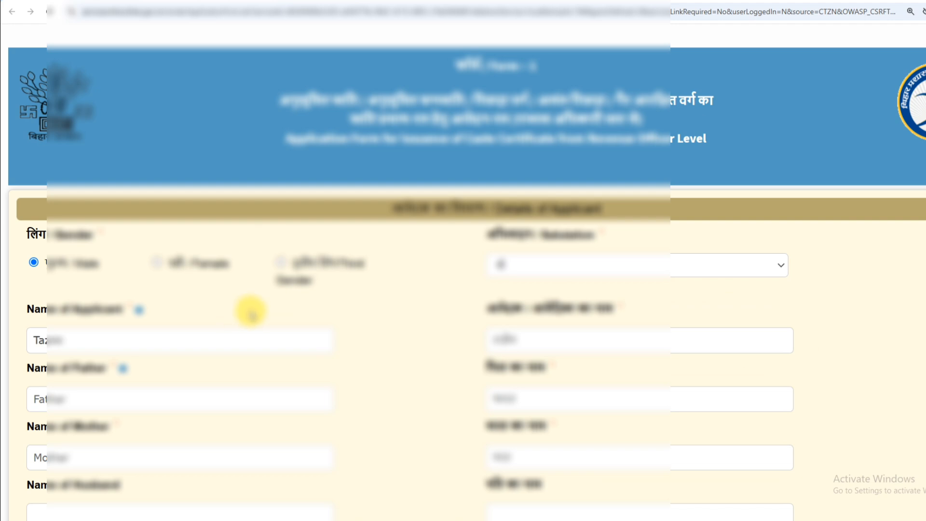
scroll(248, 310, "down", 8)
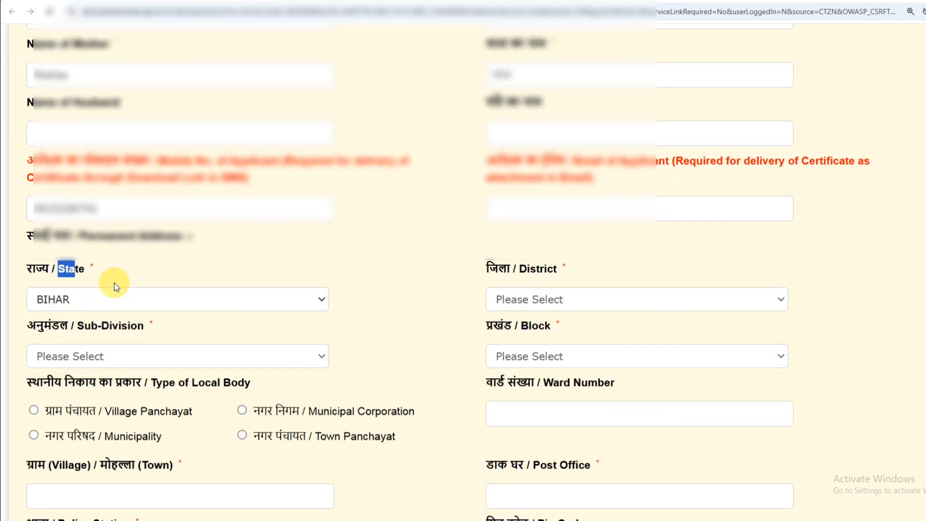
left_click(140, 273)
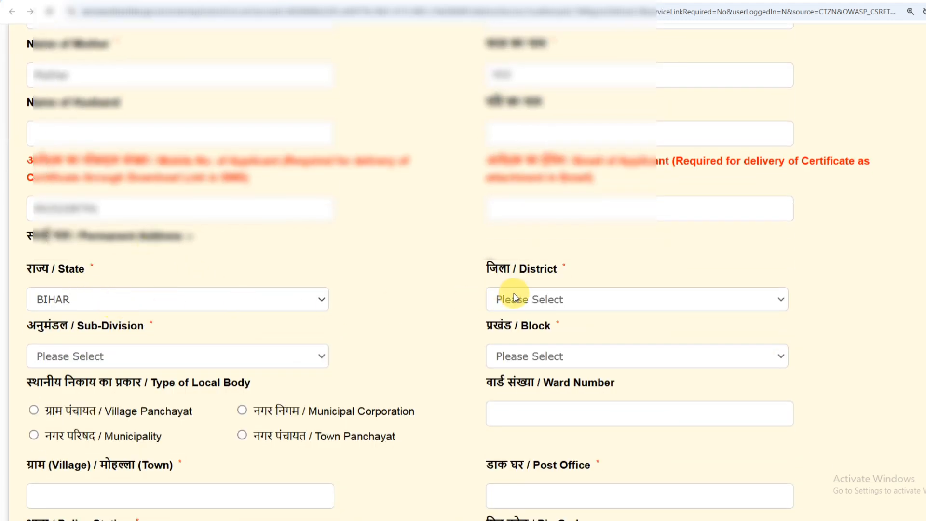
left_click(529, 298)
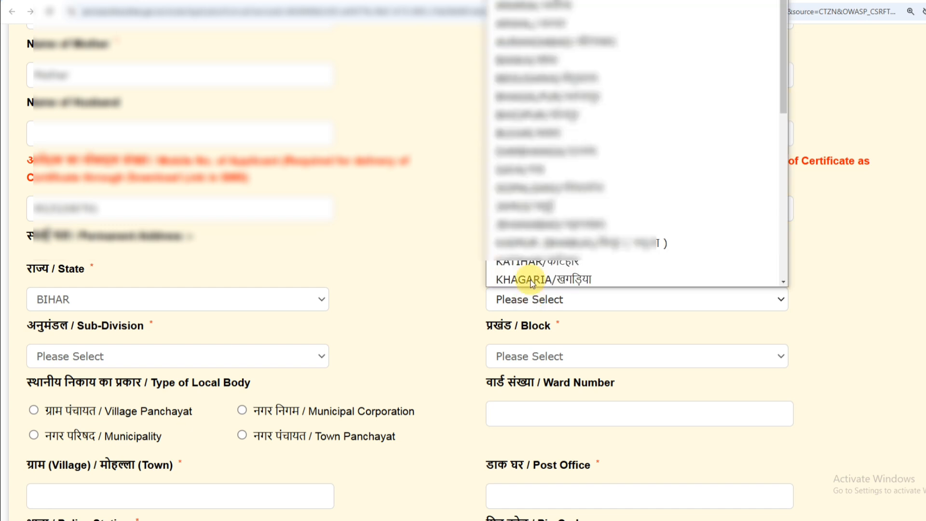
scroll(526, 63, "down", 7)
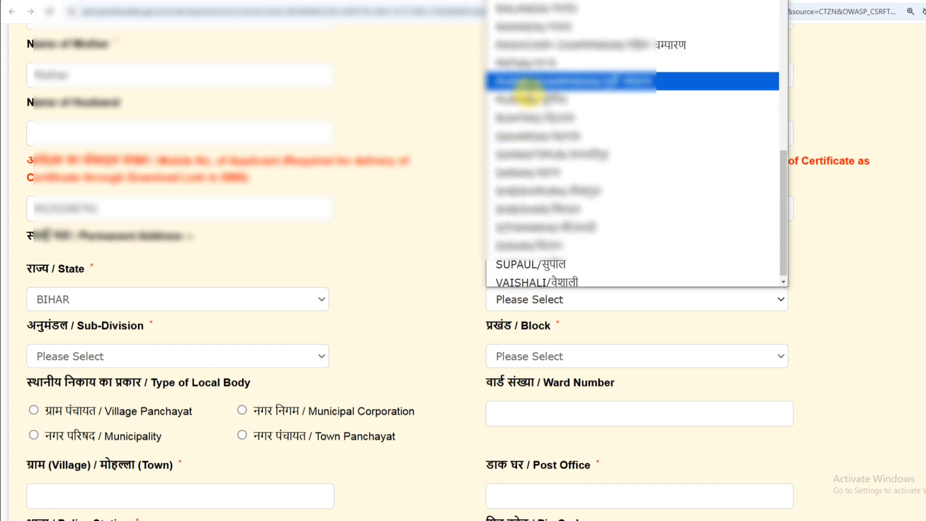
scroll(530, 129, "up", 7)
scroll(529, 131, "down", 7)
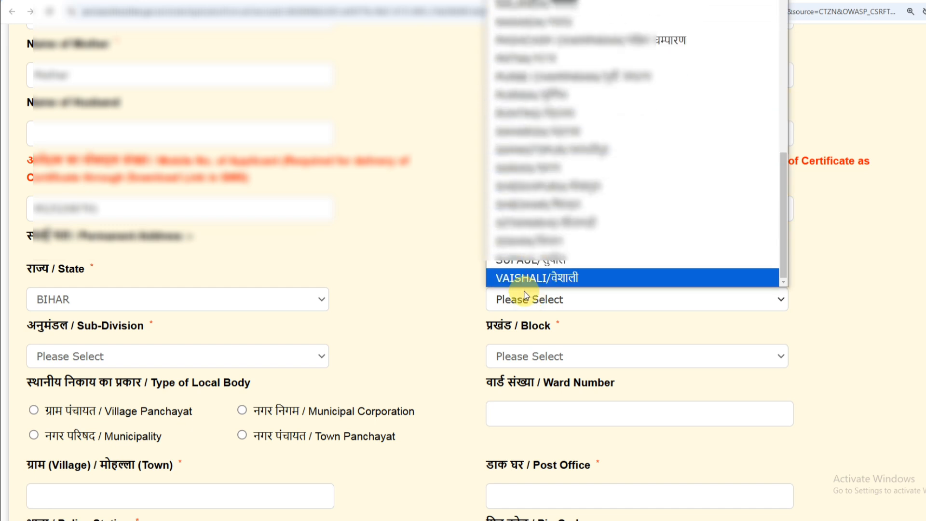
left_click(532, 261)
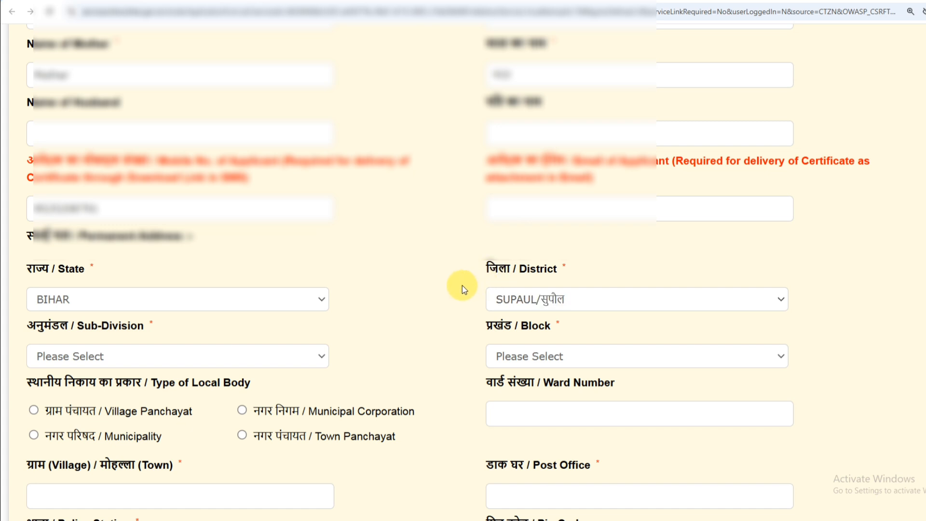
Set the permanent address sub-division and block to SUPAUL.
left_click_drag(27, 325, 103, 356)
left_click(102, 357)
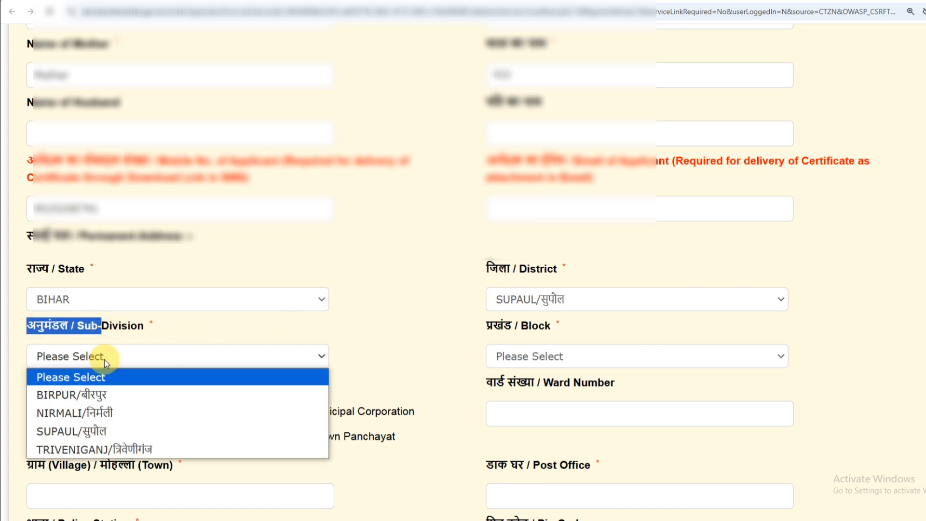
left_click(96, 431)
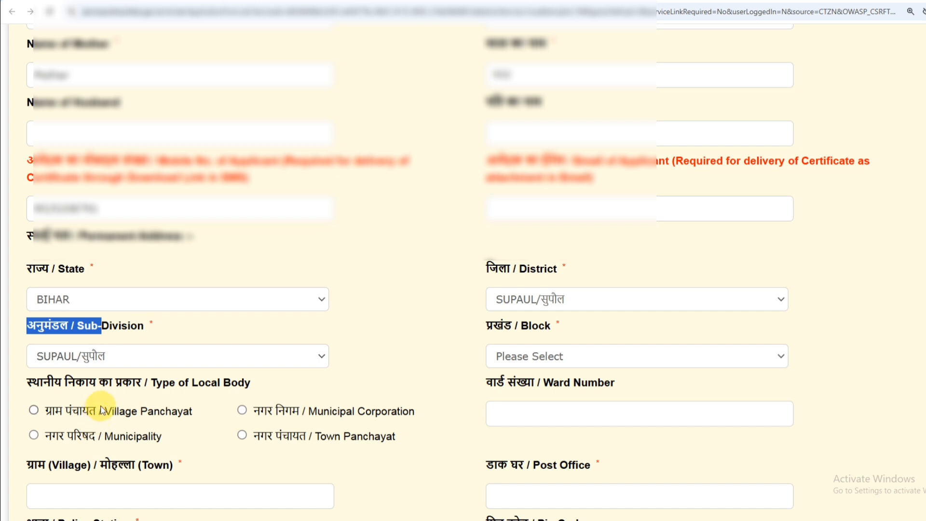
left_click(512, 358)
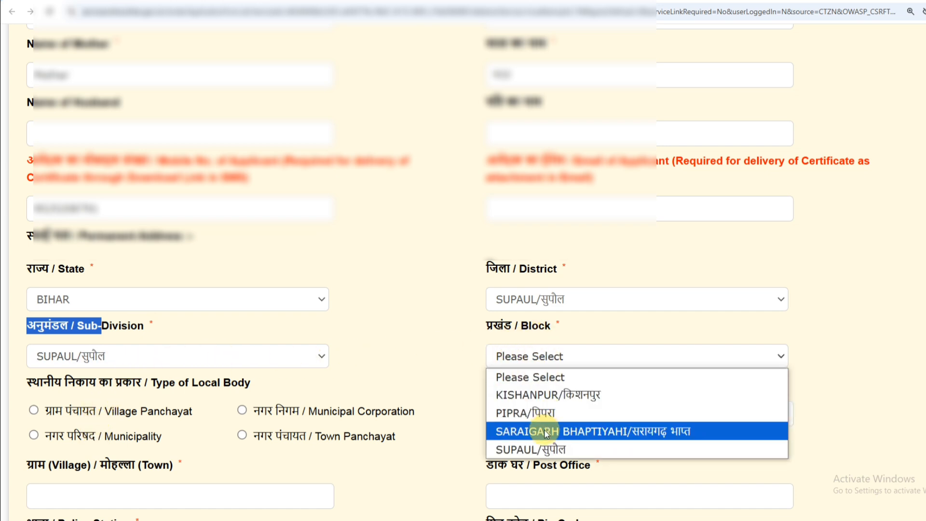
left_click(542, 447)
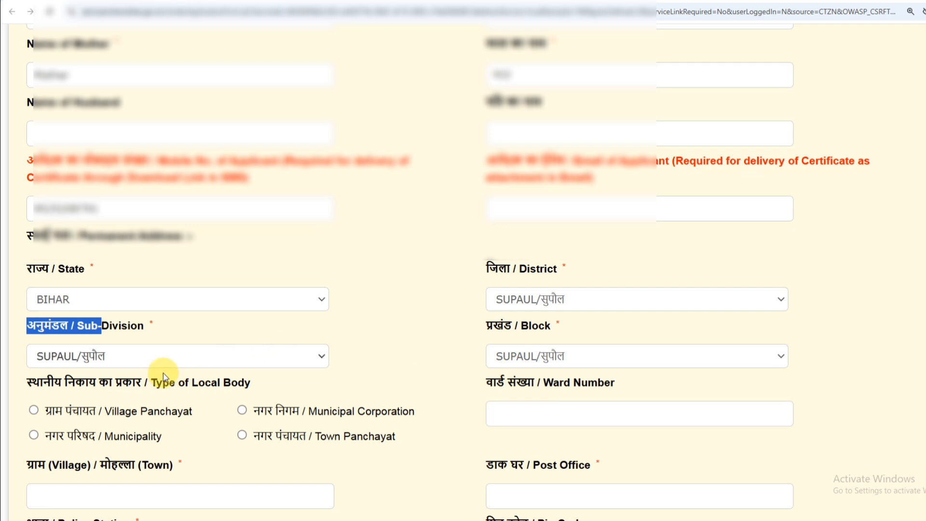
scroll(162, 372, "down", 4)
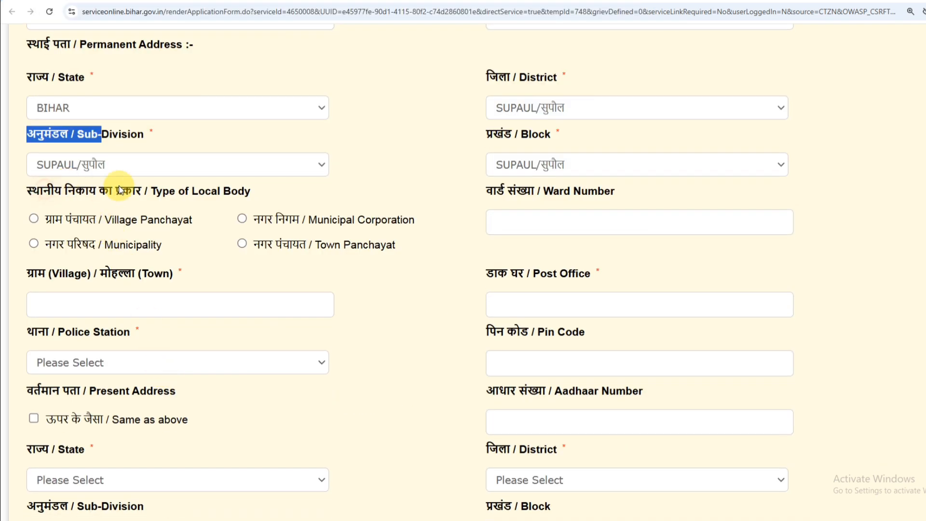
Set local body type to Municipality, ward number 05, and municipality Supaul.
left_click_drag(42, 191, 215, 191)
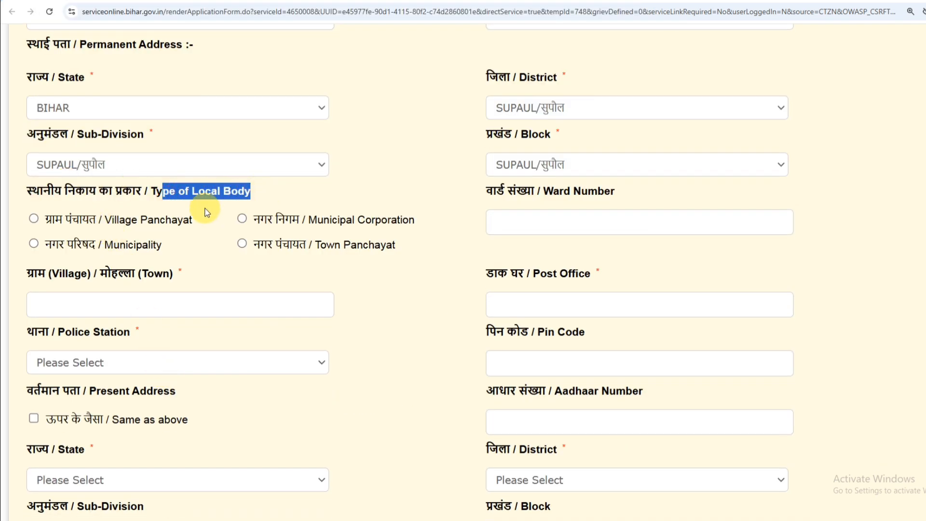
left_click(174, 222)
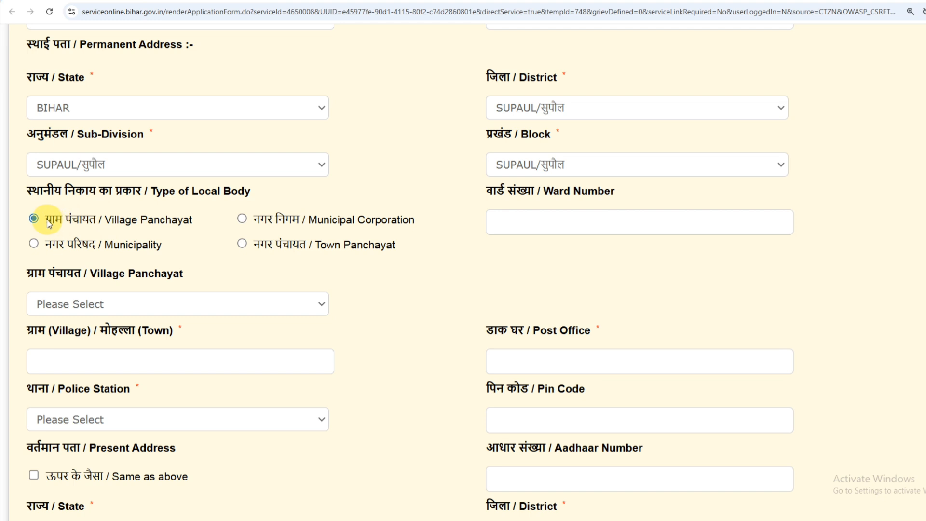
left_click(242, 220)
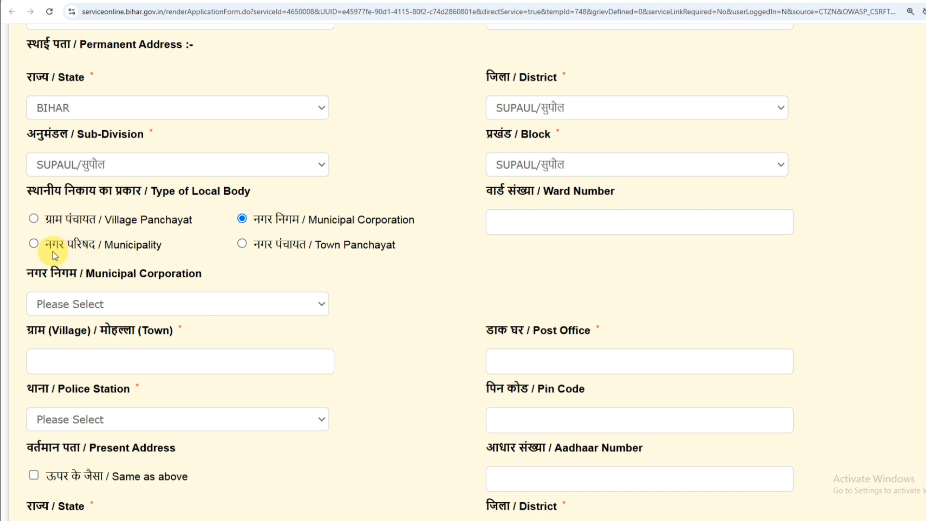
left_click(39, 242)
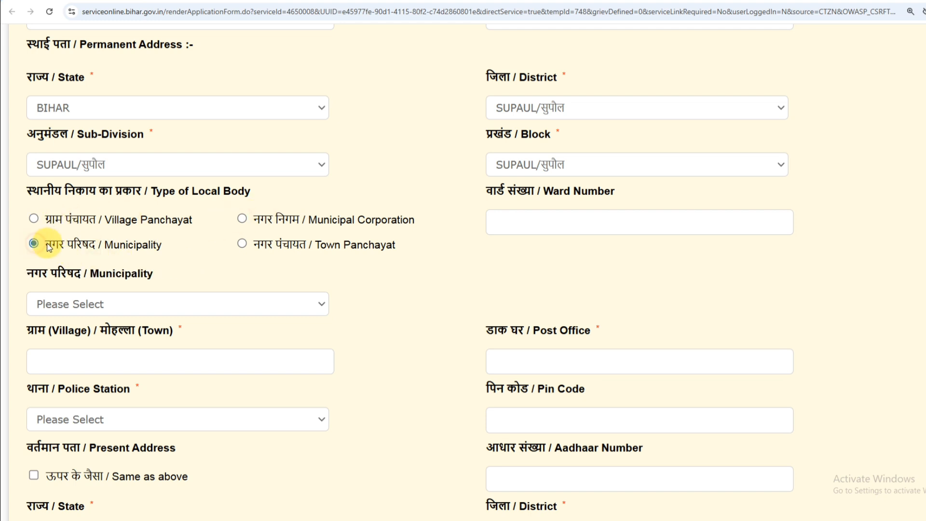
left_click(243, 243)
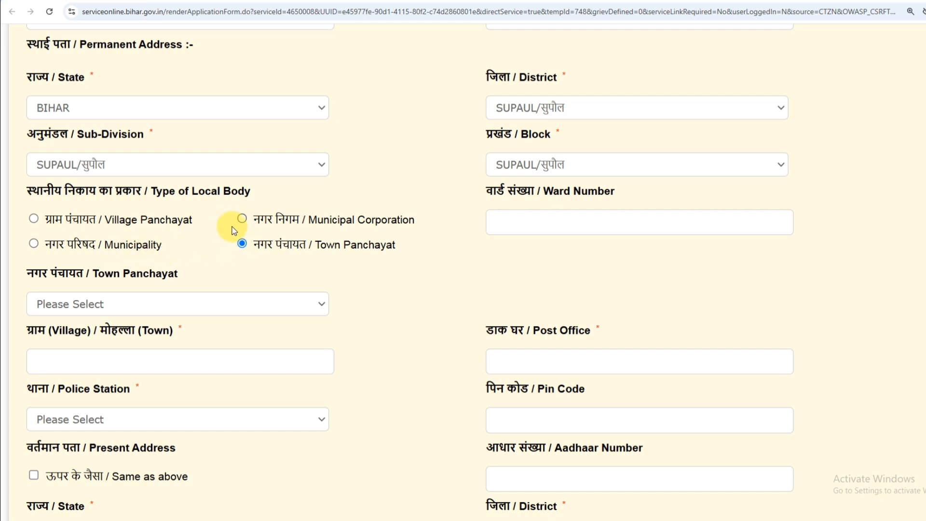
left_click(33, 245)
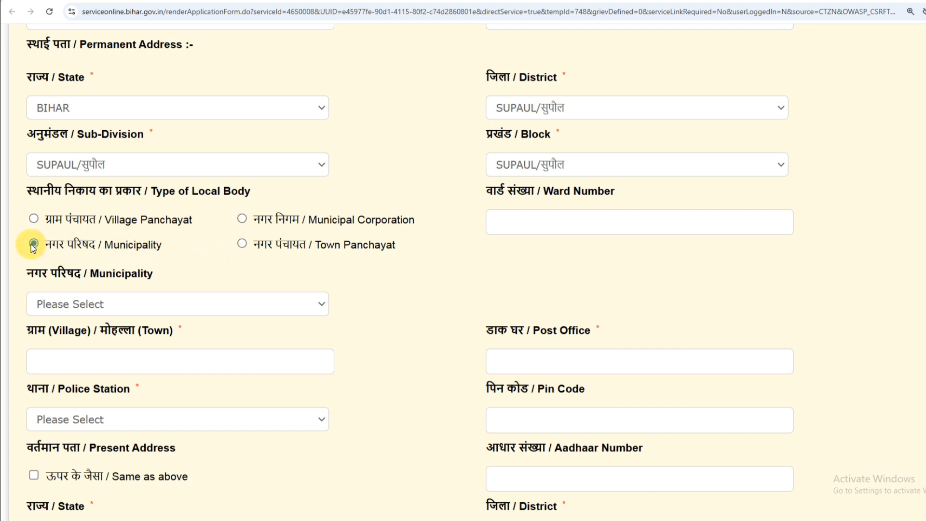
left_click(507, 221)
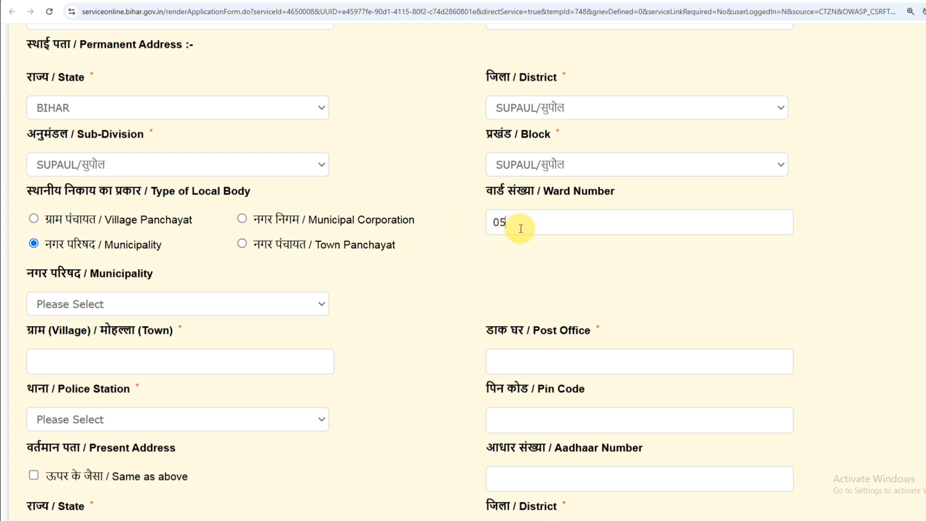
left_click(80, 299)
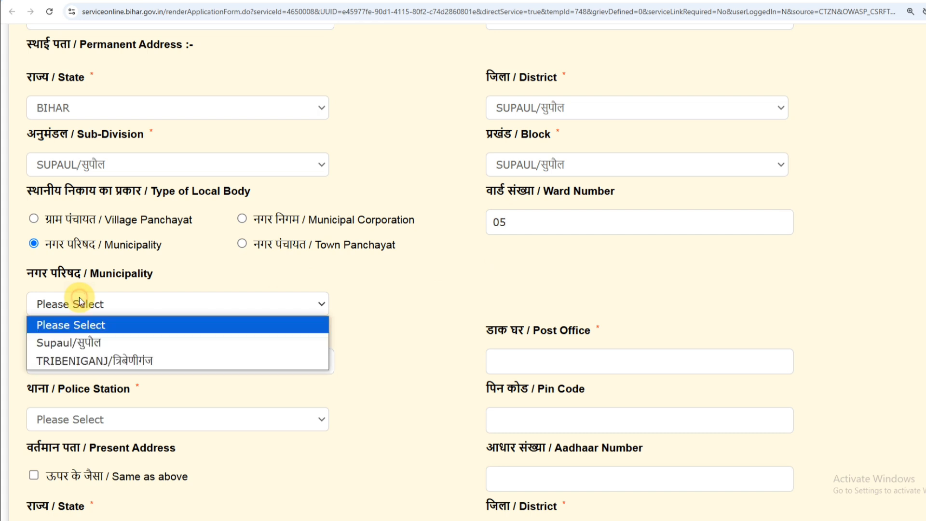
left_click(97, 345)
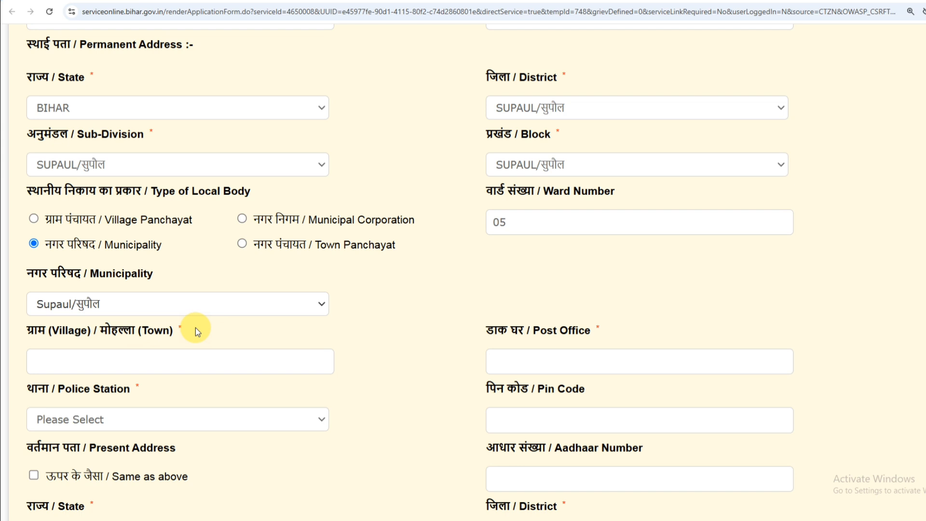
Enter सुपौल as the permanent address village/town and post office.
left_click(99, 356)
left_click_drag(60, 361, 24, 363)
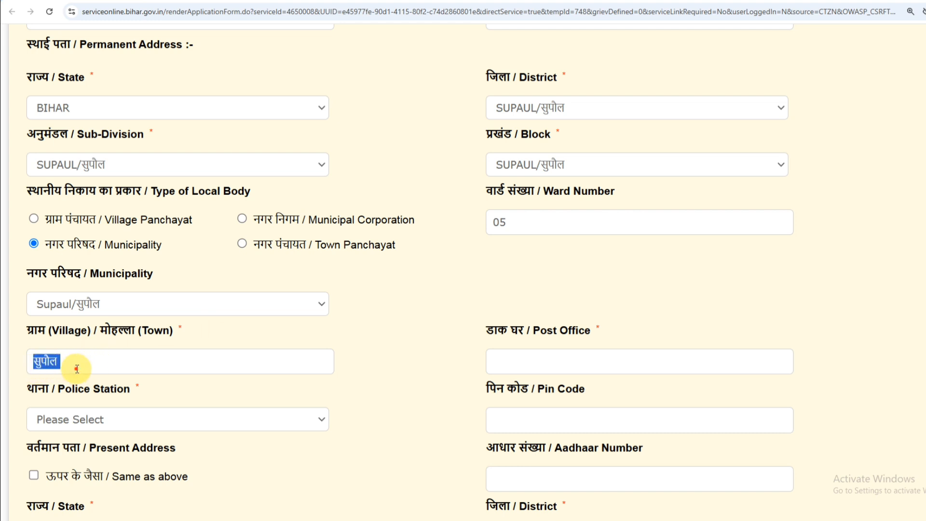
left_click(77, 369)
left_click_drag(57, 366, 44, 365)
left_click(94, 363)
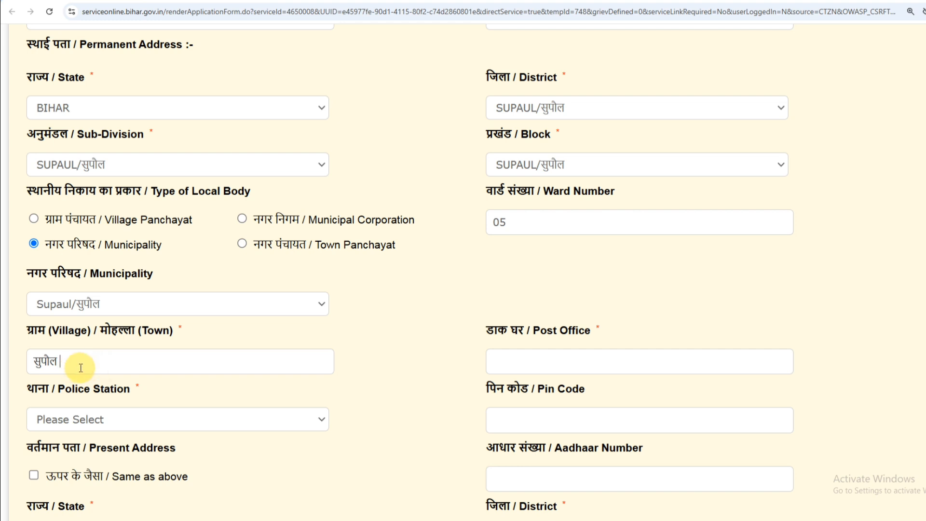
left_click(540, 361)
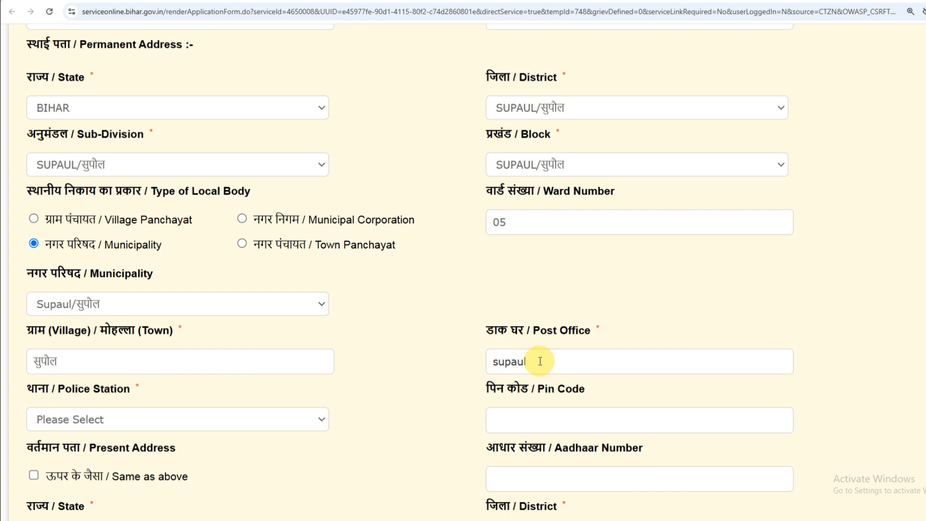
type("supaul")
left_click_drag(528, 365, 481, 373)
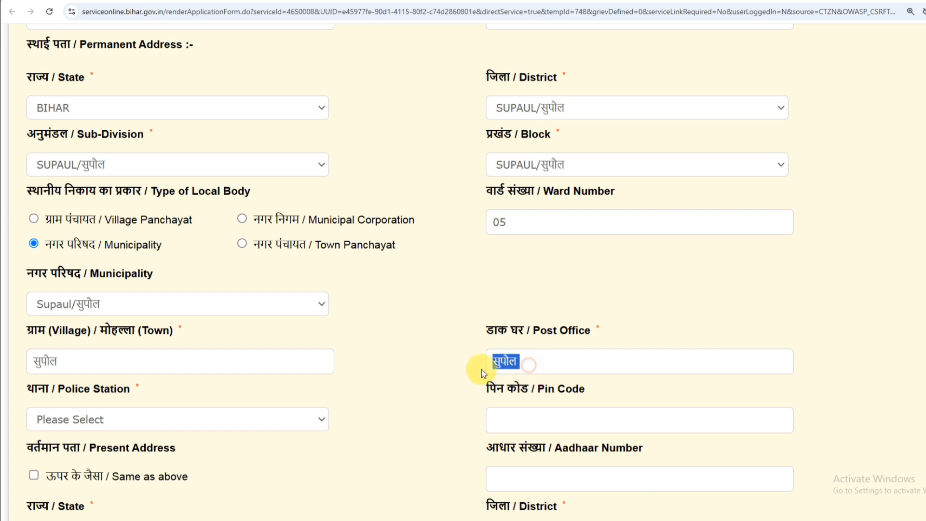
left_click(525, 366)
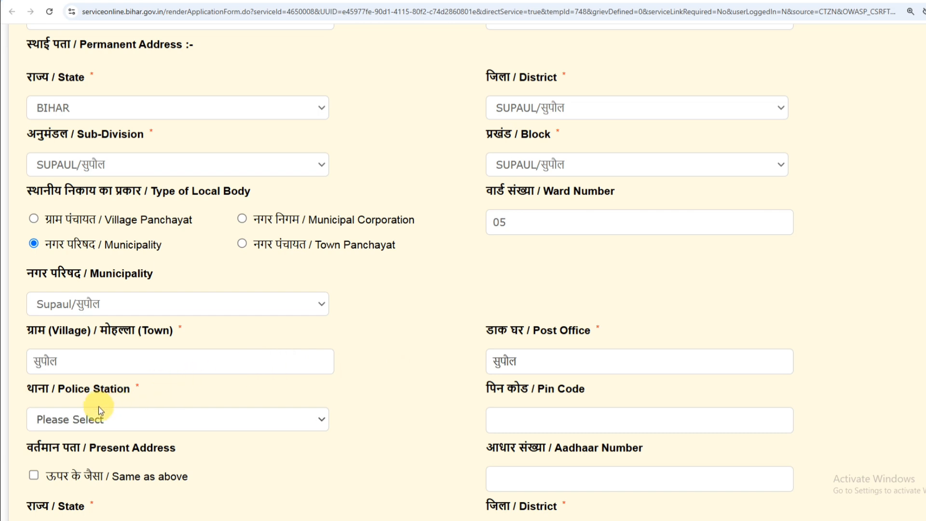
Choose Supaul/सुपौल as the police station.
left_click(68, 420)
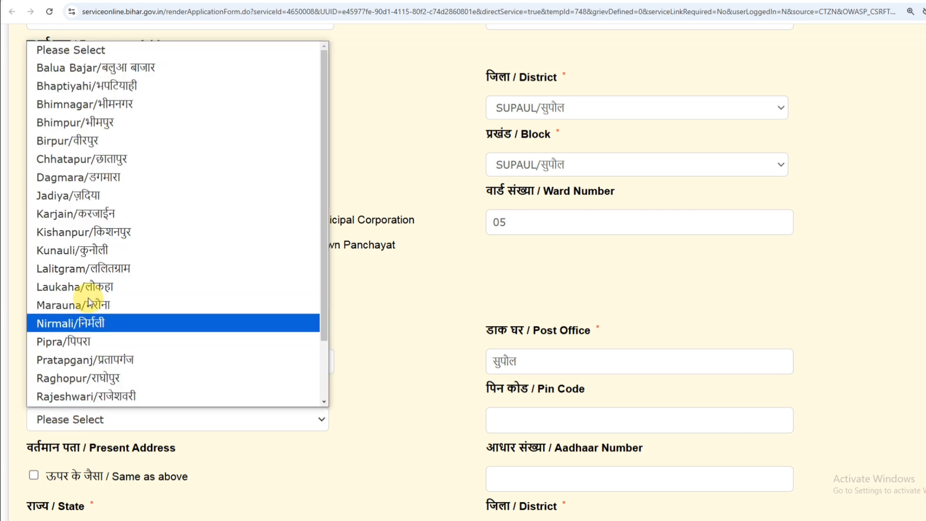
scroll(99, 261, "down", 2)
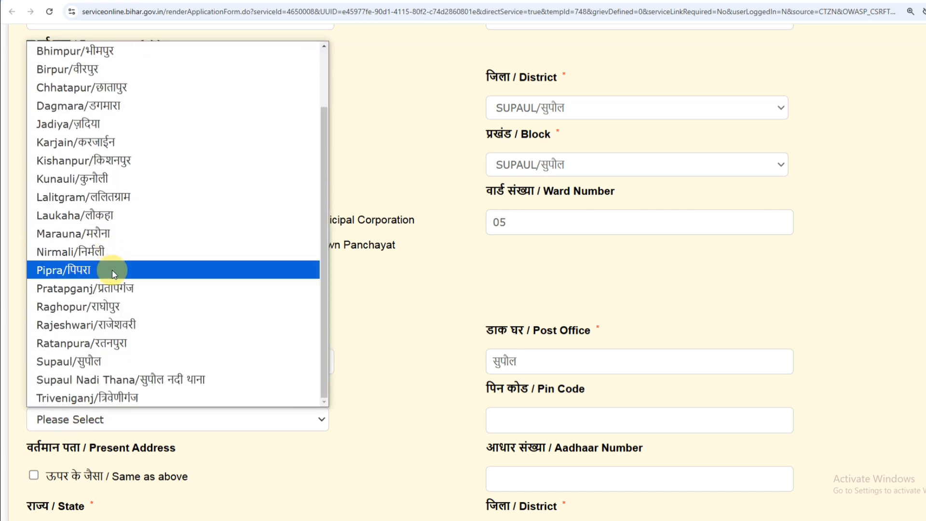
left_click(82, 363)
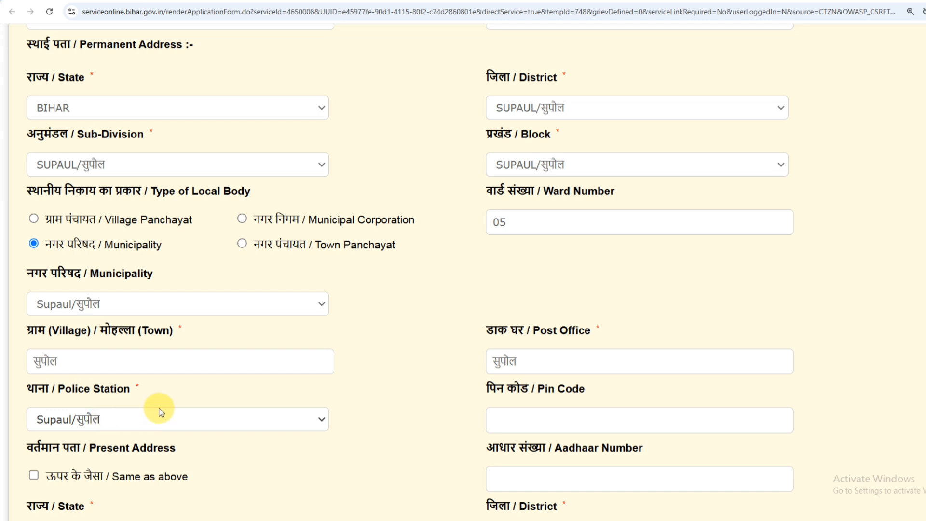
scroll(162, 408, "down", 4)
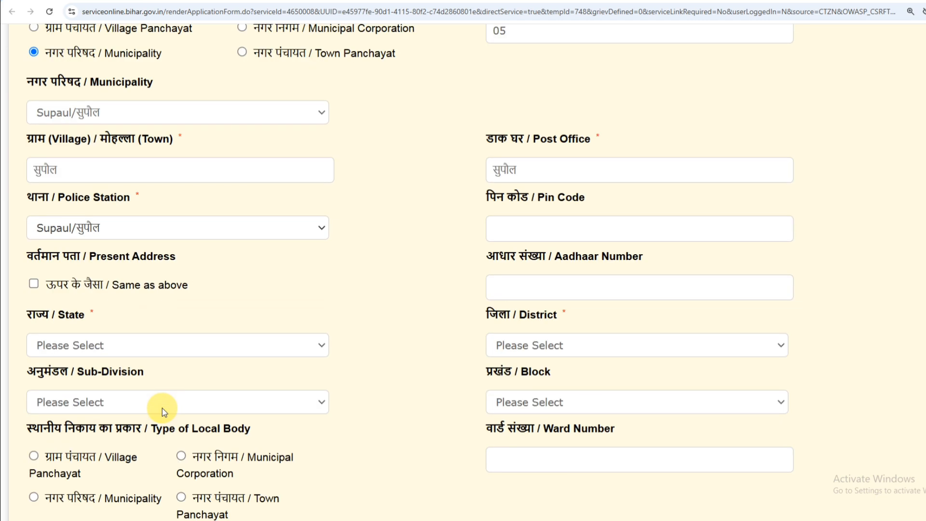
Enter pin code 852131 and tick 'Same as above' for the present address.
left_click(529, 229)
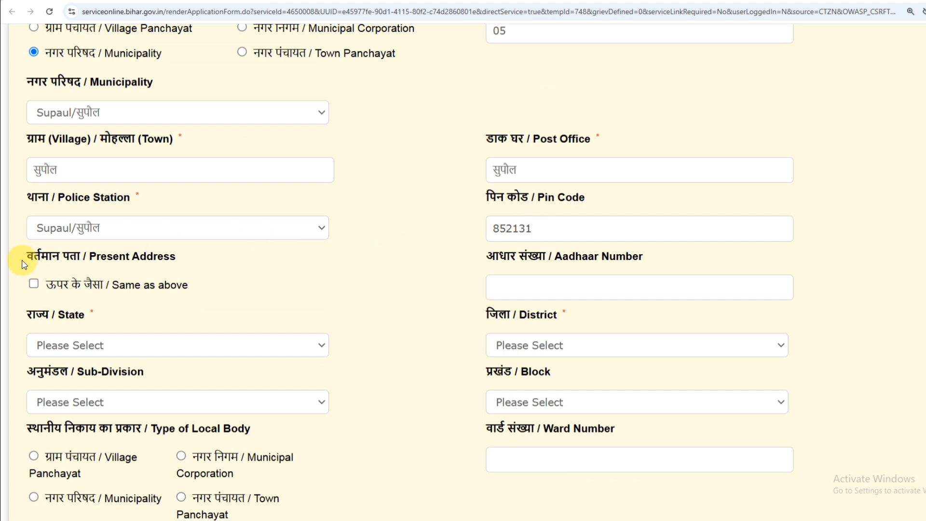
left_click_drag(25, 259, 156, 264)
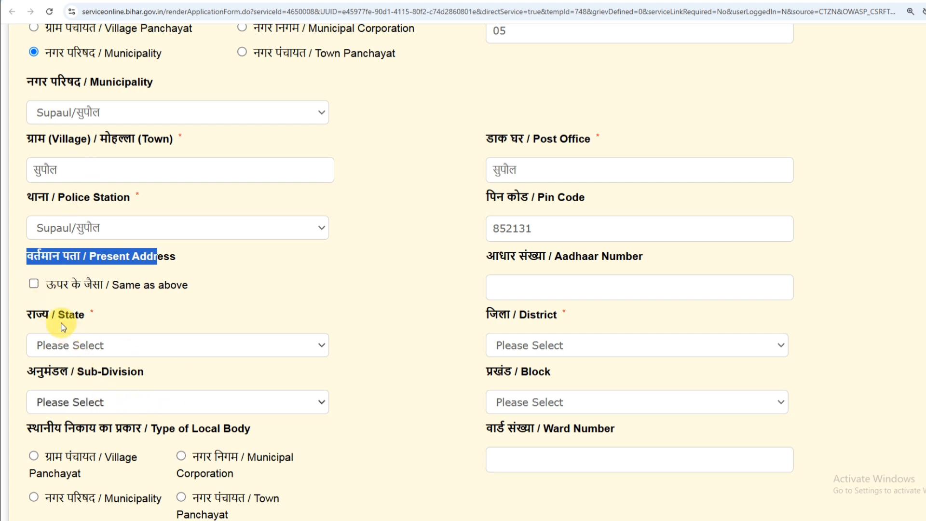
left_click(33, 285)
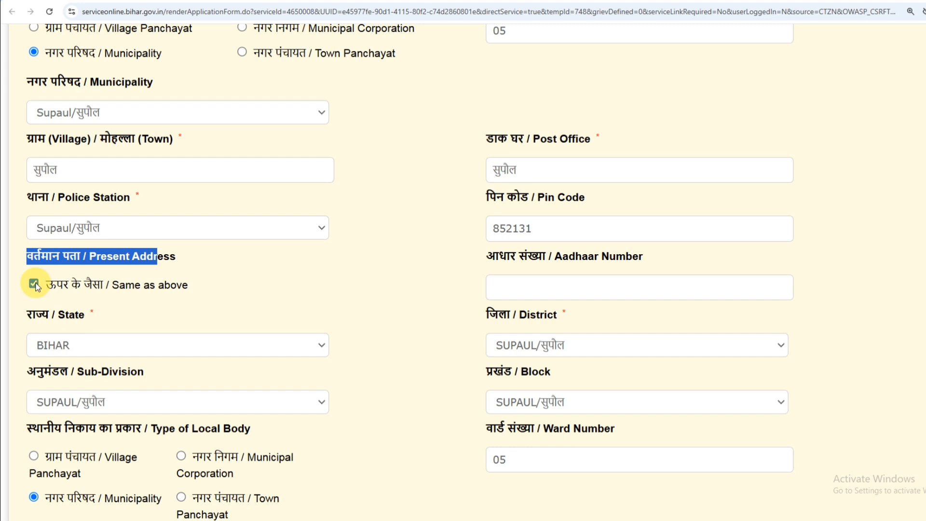
scroll(104, 310, "down", 5)
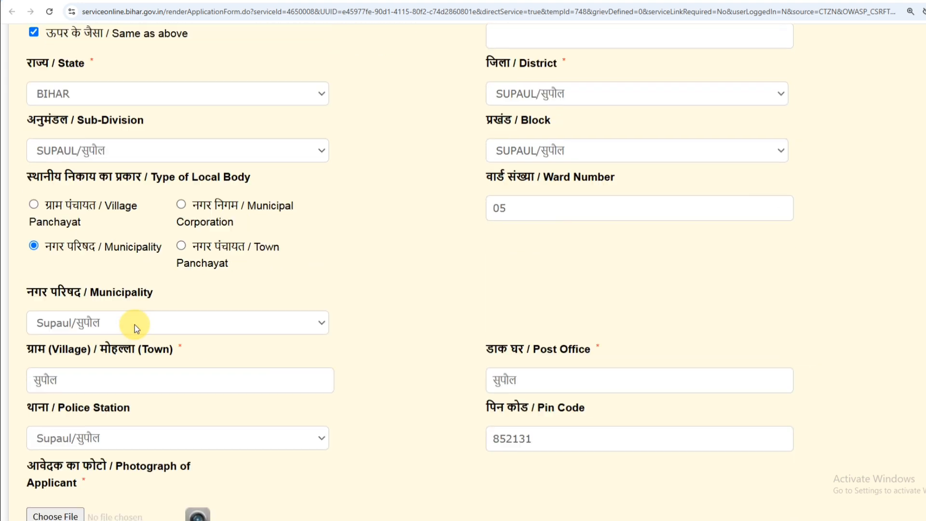
scroll(135, 325, "down", 3)
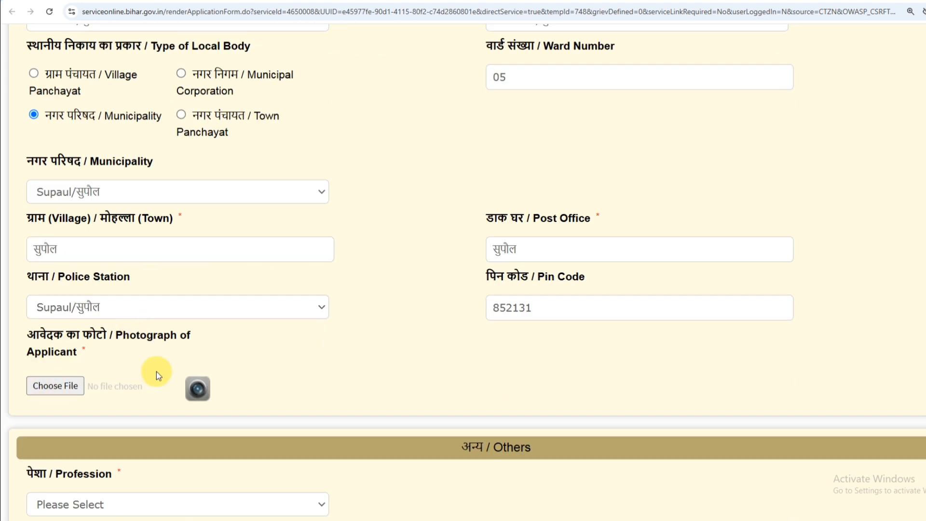
left_click_drag(46, 335, 97, 337)
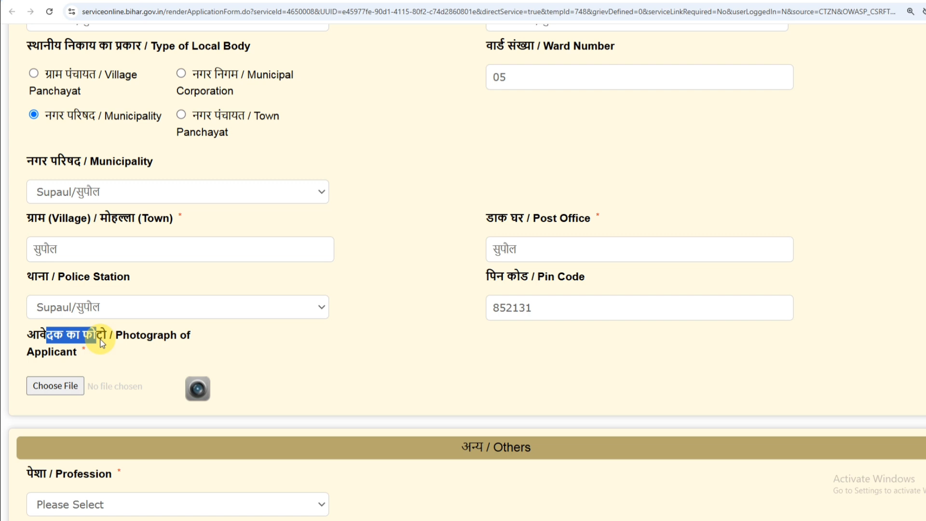
Upload the applicant's JPG photograph from the Downloads folder.
left_click(61, 386)
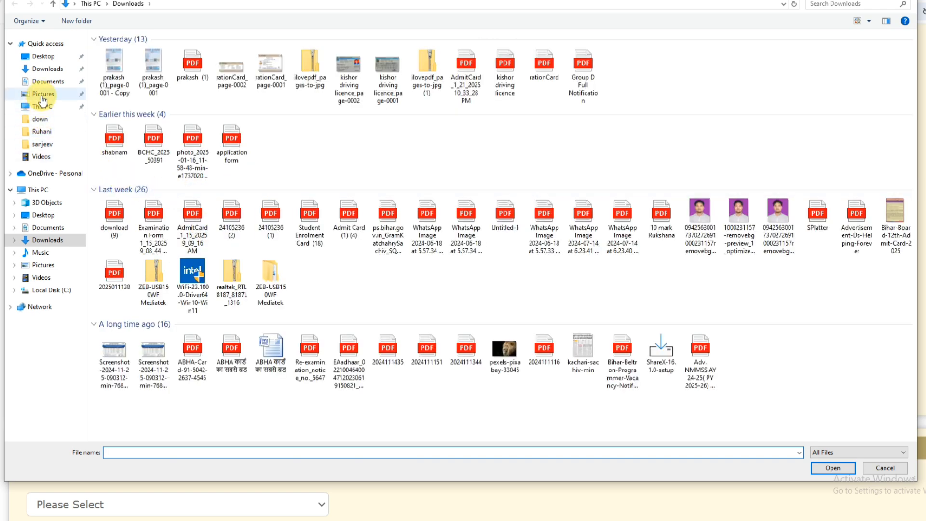
left_click(50, 69)
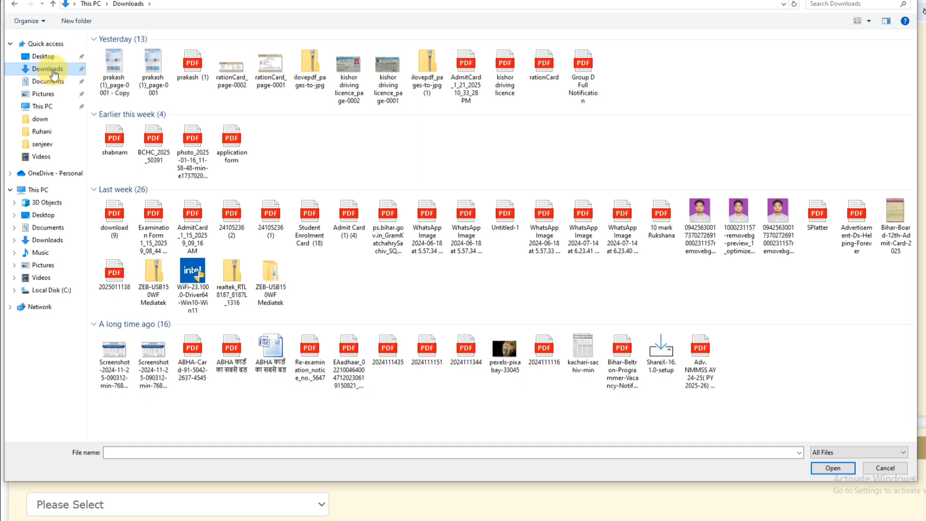
left_click(44, 83)
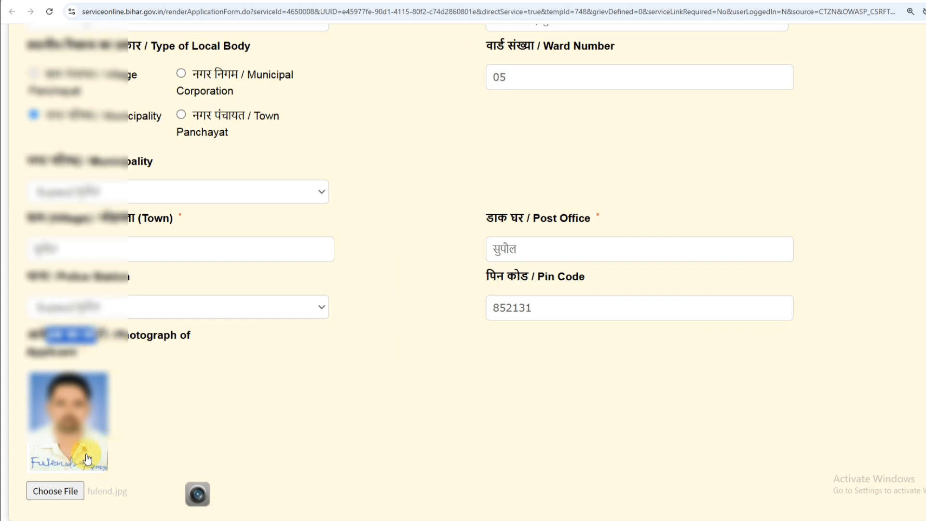
Scroll down to the Others section and open the Profession dropdown.
scroll(68, 338, "down", 4)
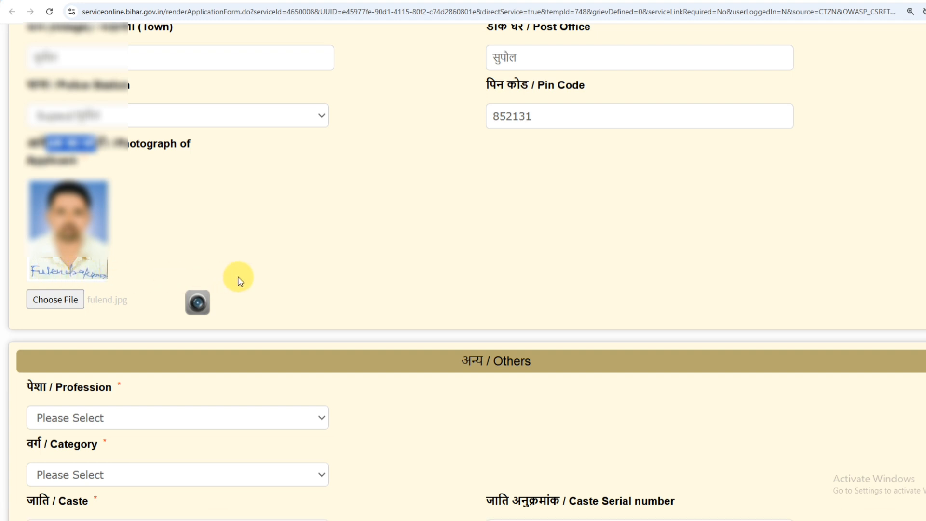
scroll(239, 281, "down", 4)
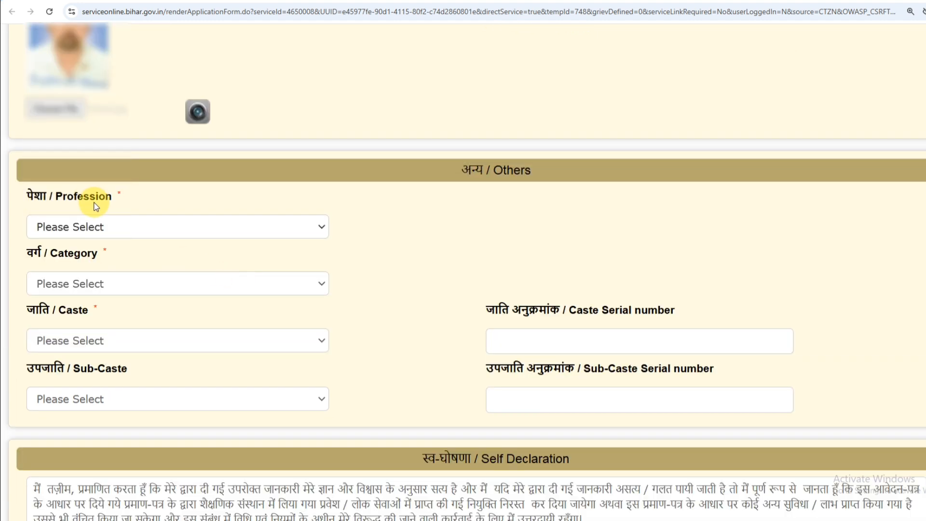
left_click(103, 227)
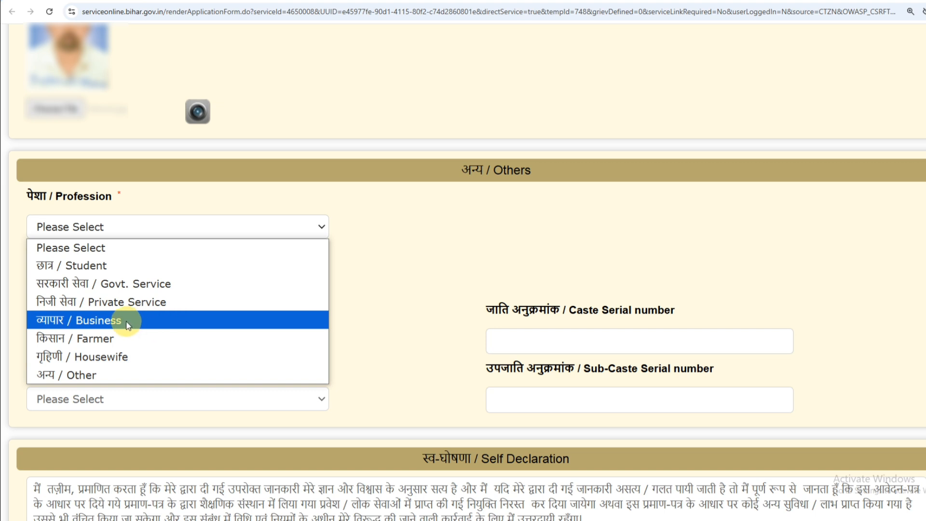
Set profession to Student, try category अत्यंत पिछड़ा वर्ग (अनुसूची-1), and browse its caste list.
left_click(110, 266)
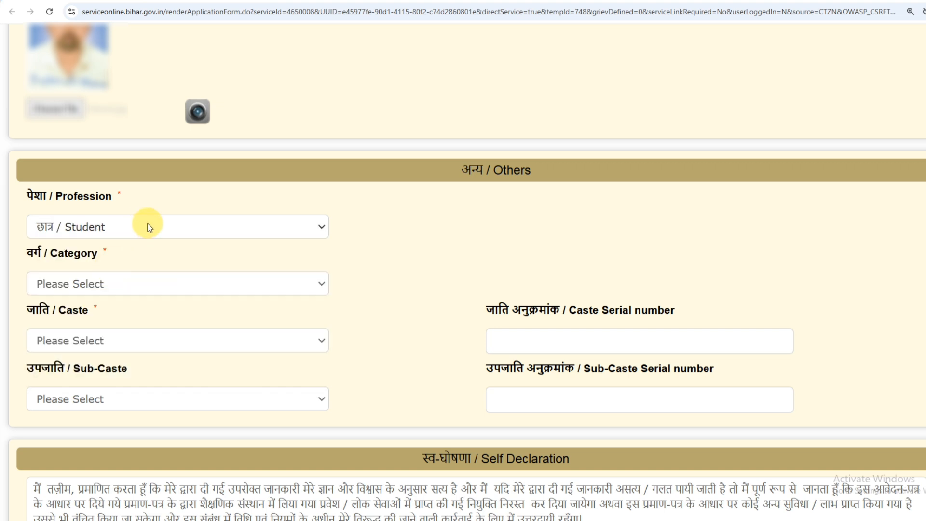
left_click(66, 287)
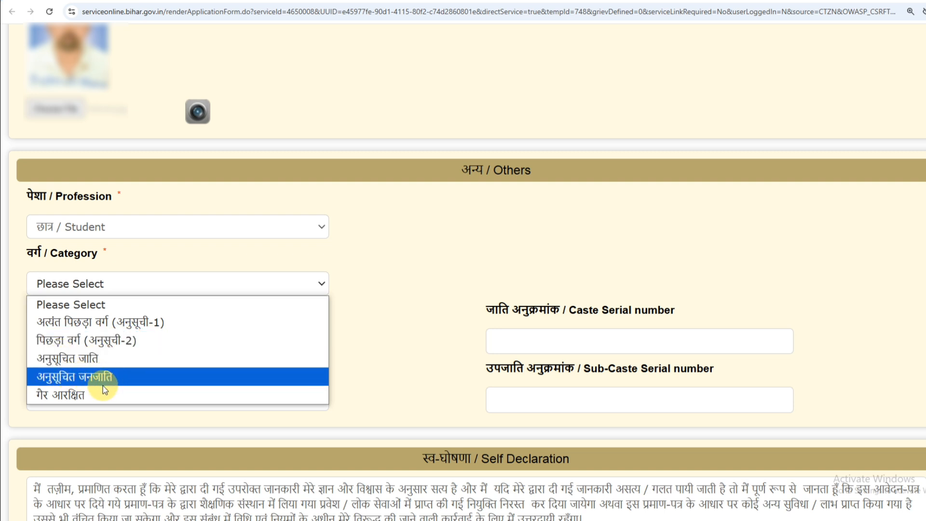
left_click(92, 325)
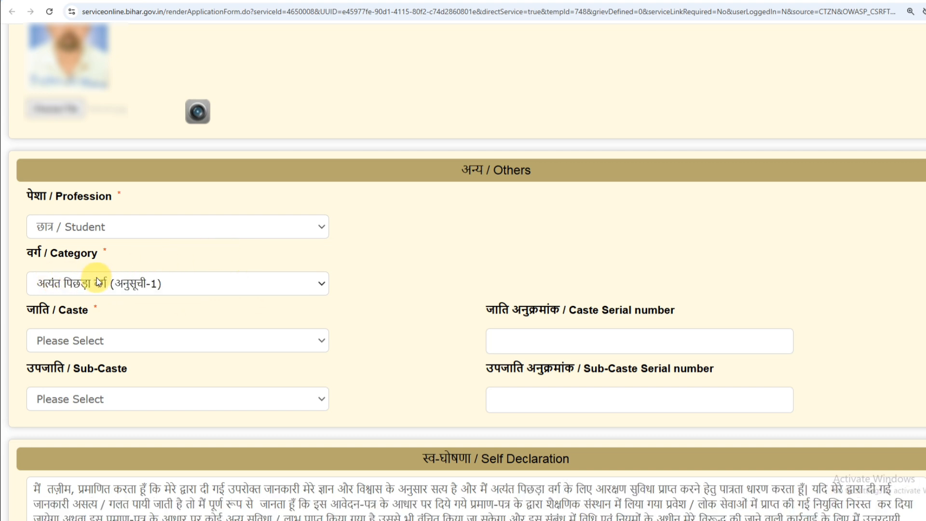
left_click(97, 342)
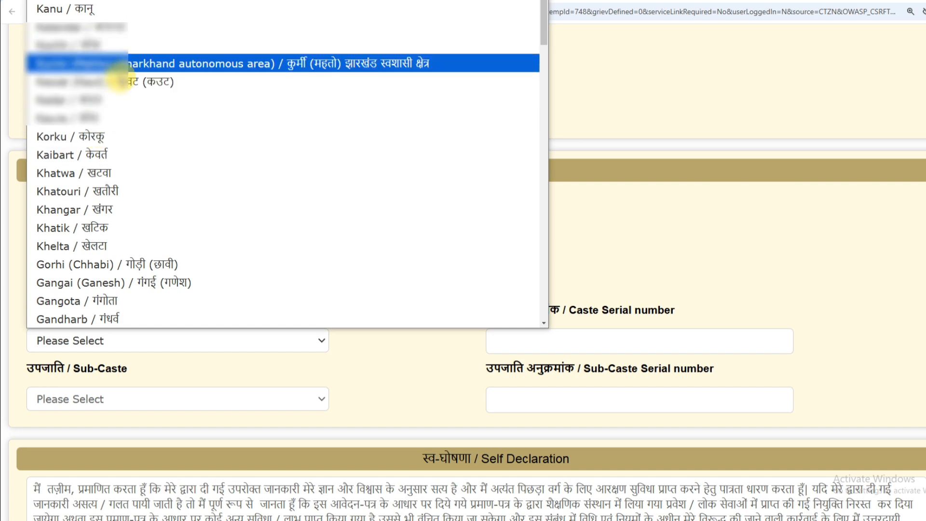
scroll(116, 94, "down", 10)
scroll(111, 145, "down", 10)
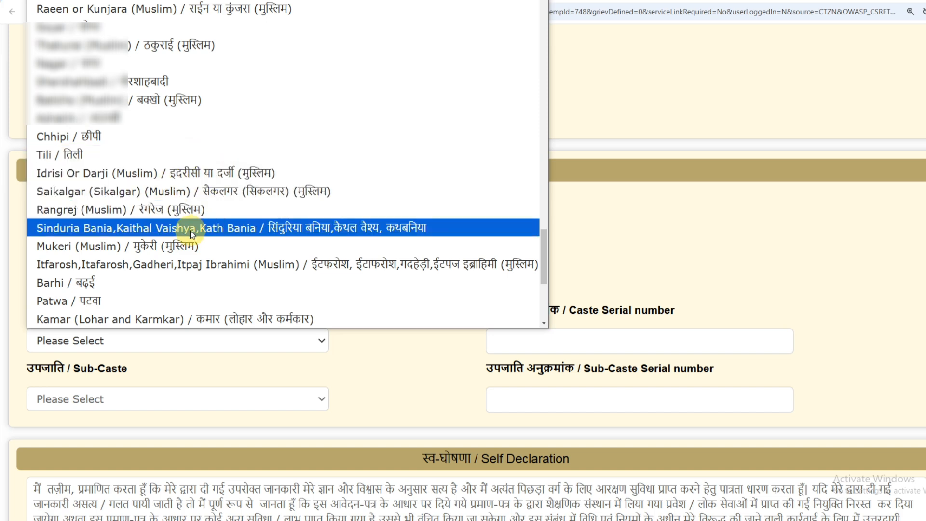
scroll(202, 256, "down", 5)
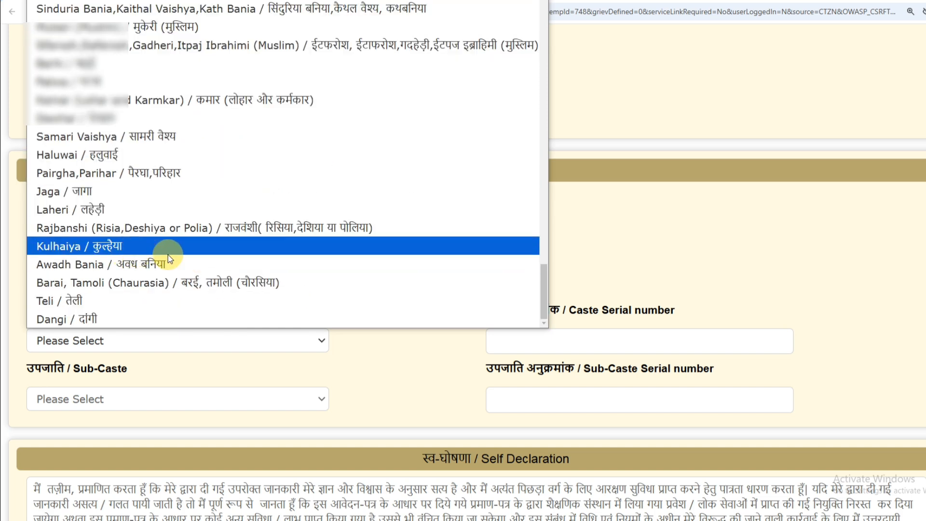
left_click(357, 352)
Change the category to पिछड़ा वर्ग (अनुसूची-2).
left_click(65, 282)
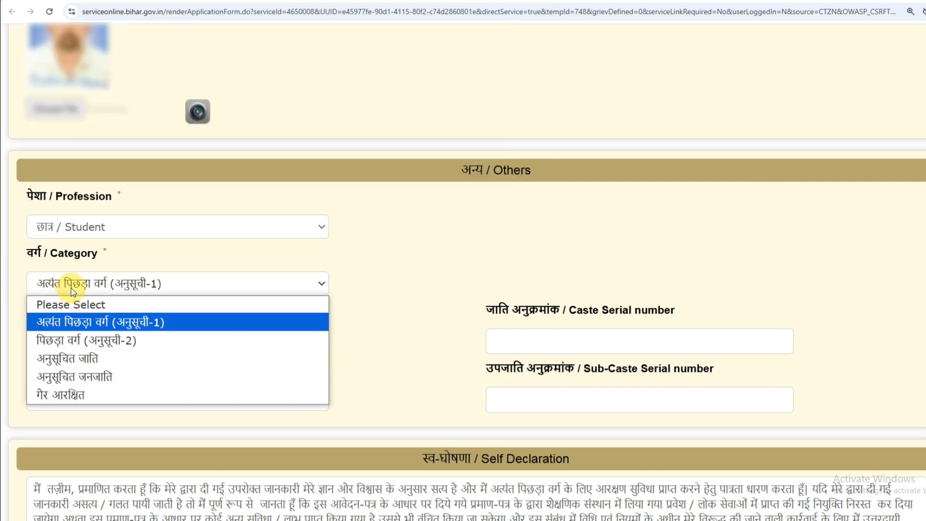
left_click(170, 284)
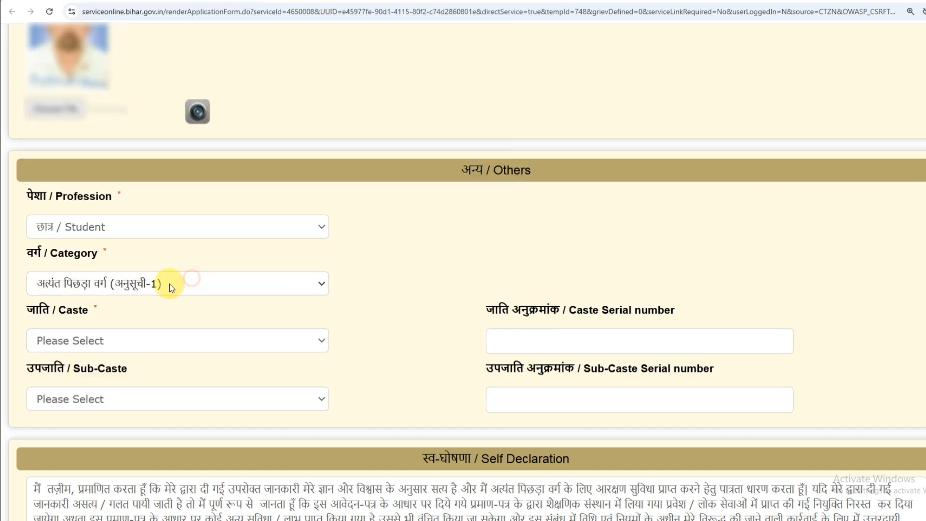
left_click(87, 341)
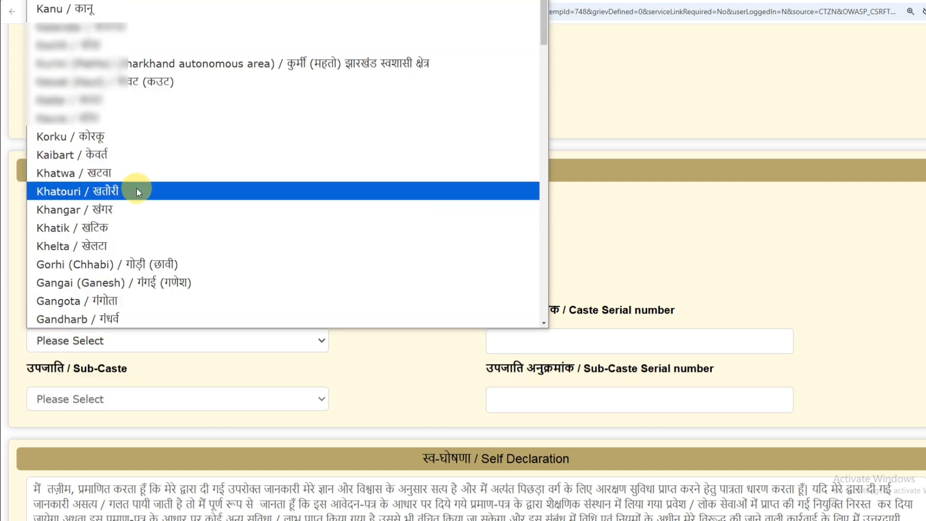
left_click(367, 366)
left_click(147, 287)
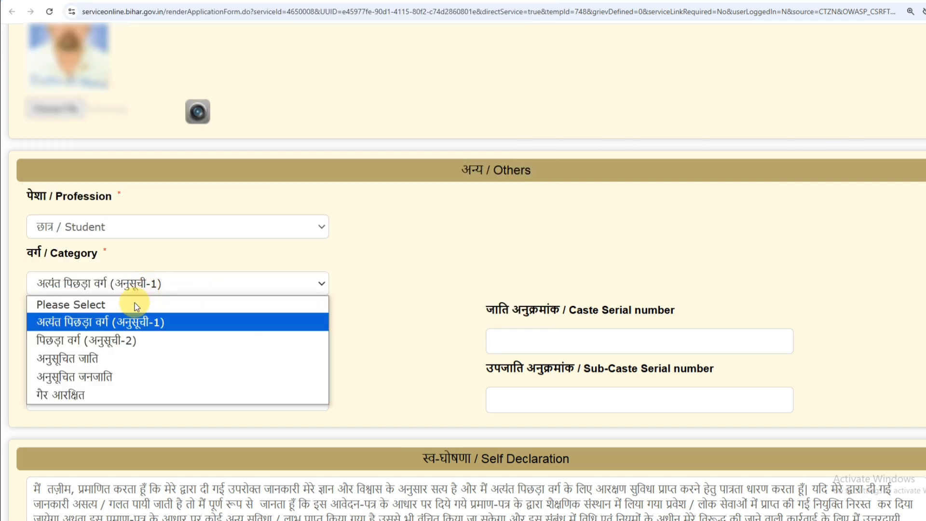
left_click(110, 342)
Browse the Caste and Sub-Caste lists for the new category, leaving them unchosen.
left_click(83, 340)
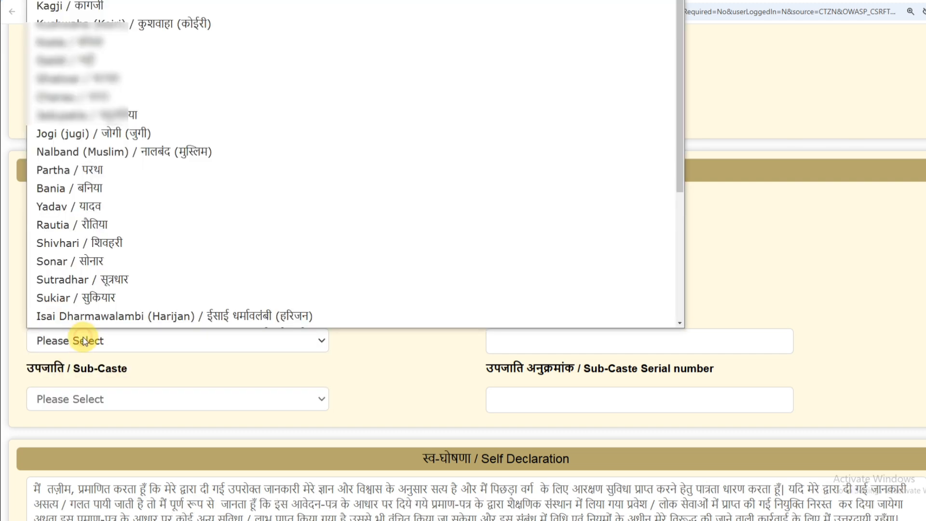
scroll(116, 121, "down", 4)
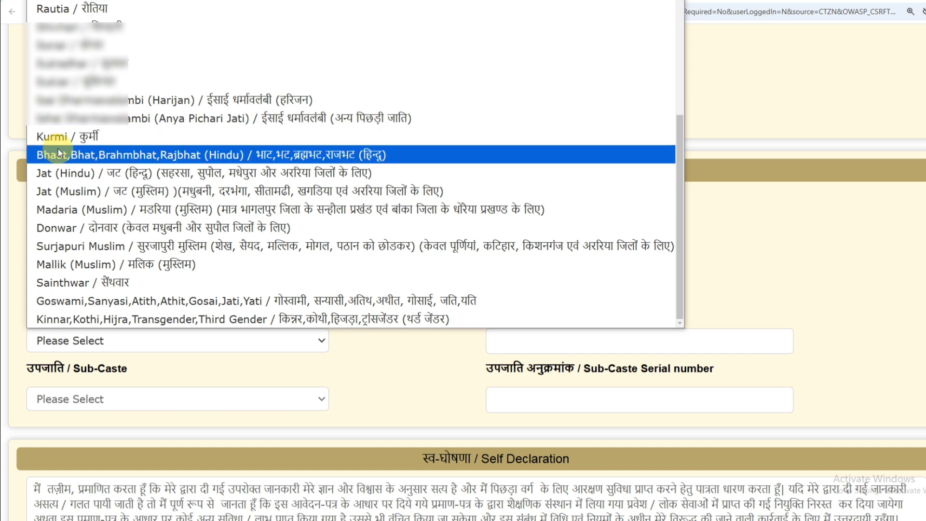
left_click(391, 357)
left_click(81, 342)
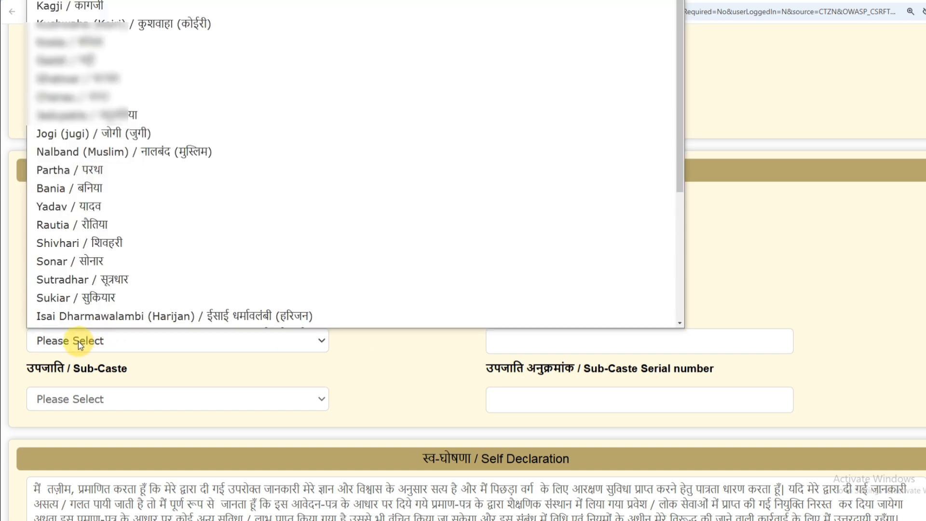
left_click(189, 339)
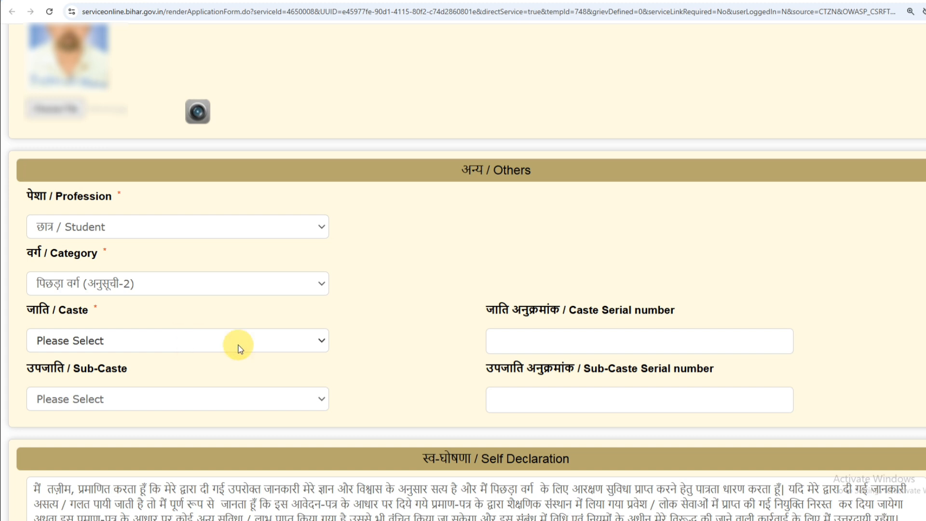
left_click(79, 339)
left_click(333, 354)
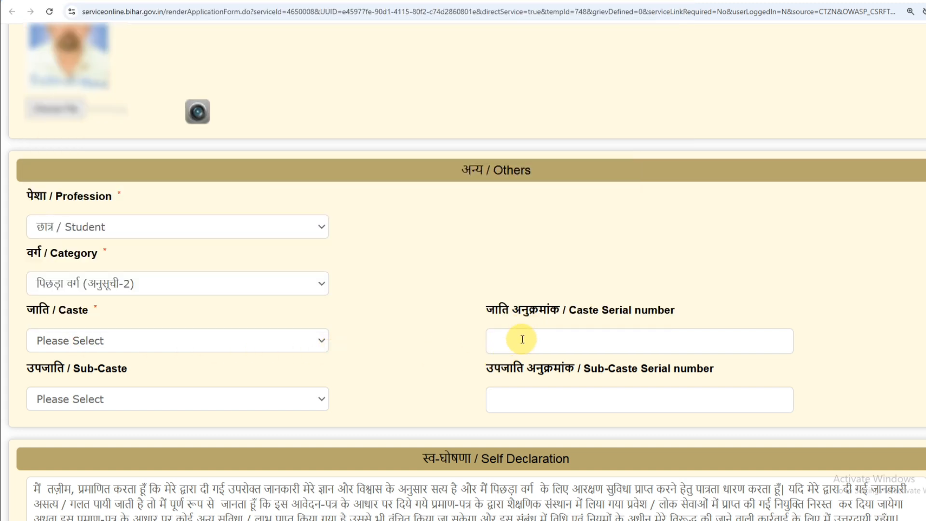
left_click(70, 405)
left_click(90, 402)
Scroll past Self Declaration and Additional Details to the Word verification box.
scroll(171, 386, "down", 4)
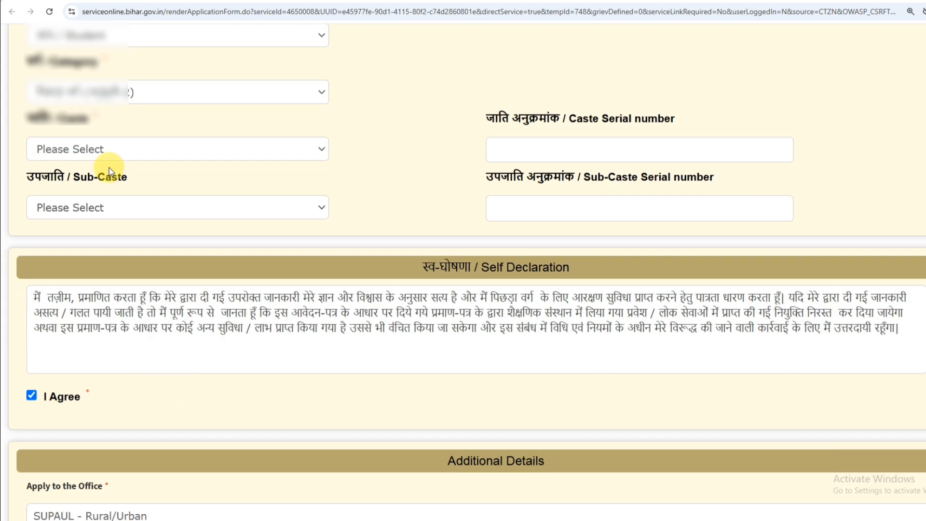
scroll(172, 217, "down", 7)
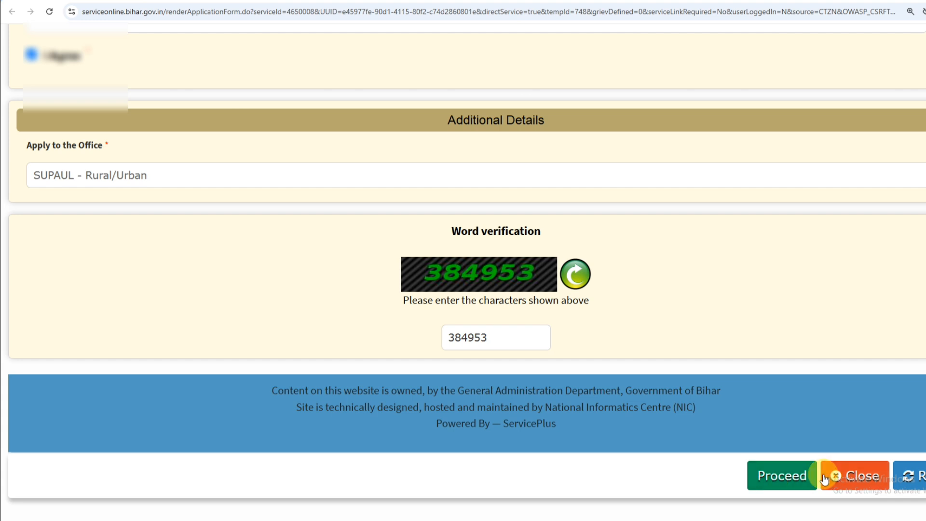
Proceed with Form-1 and scroll the read-only preview down to its draft reference.
left_click(769, 478)
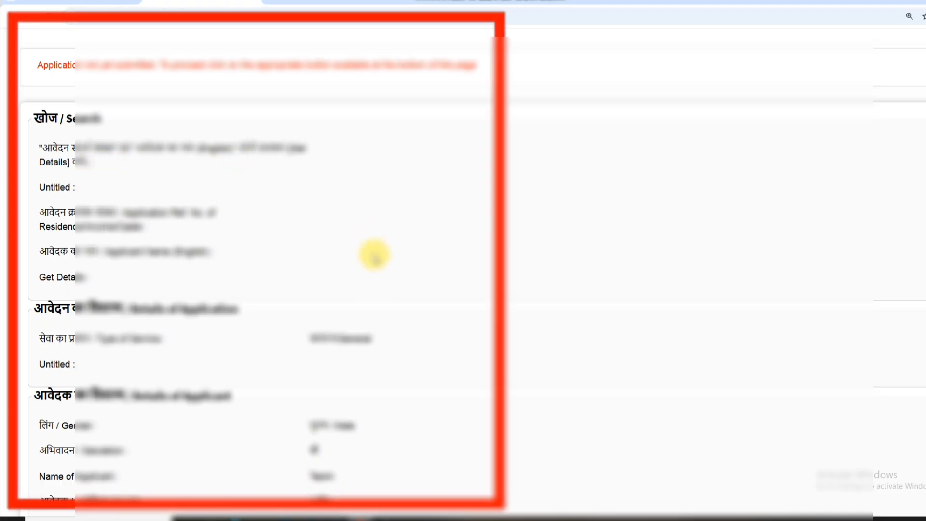
scroll(374, 255, "down", 4)
scroll(366, 313, "down", 10)
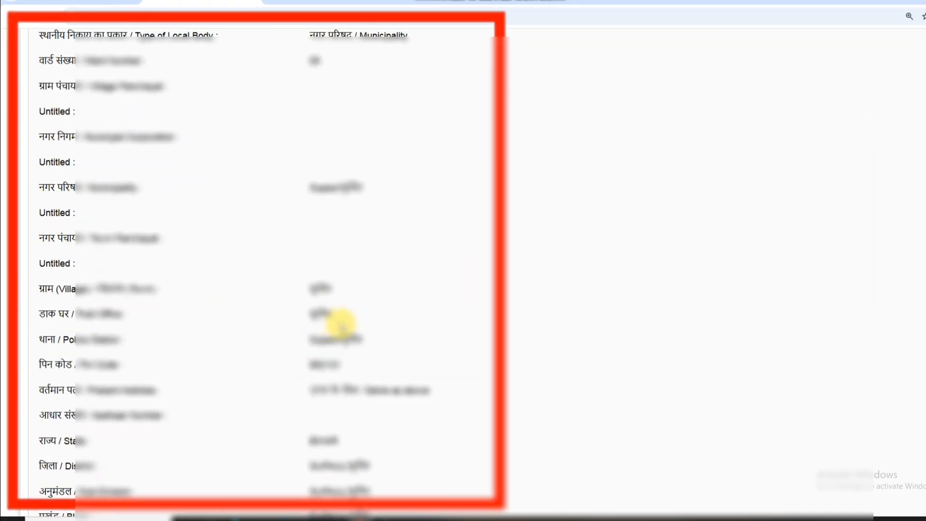
scroll(341, 326, "down", 20)
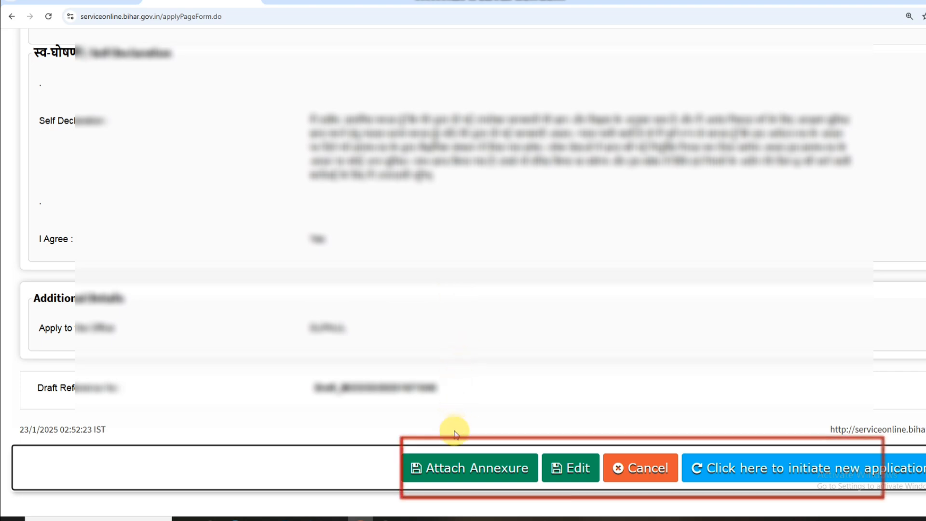
Start an annexure with आधार कार्ड as the enclosure document and bring up the file picker.
left_click(458, 472)
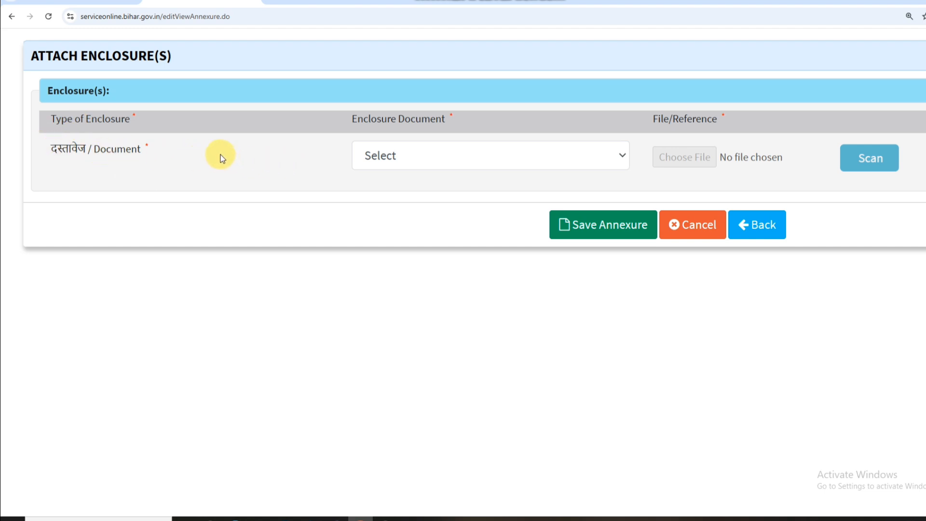
left_click(400, 153)
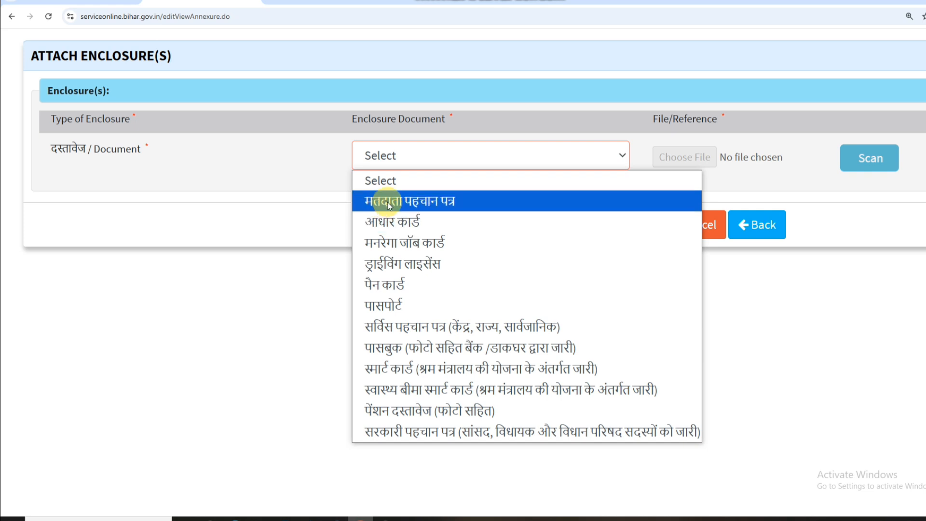
left_click(387, 222)
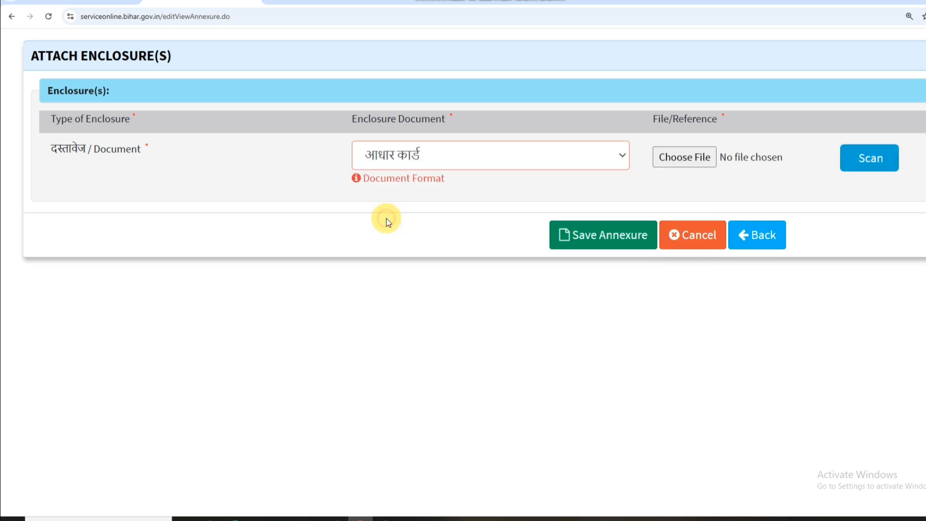
left_click(697, 158)
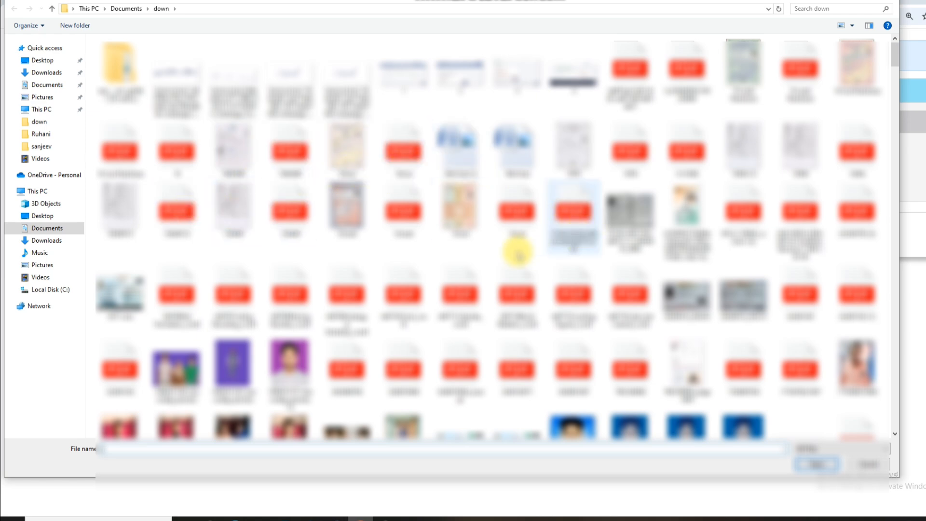
scroll(164, 311, "down", 5)
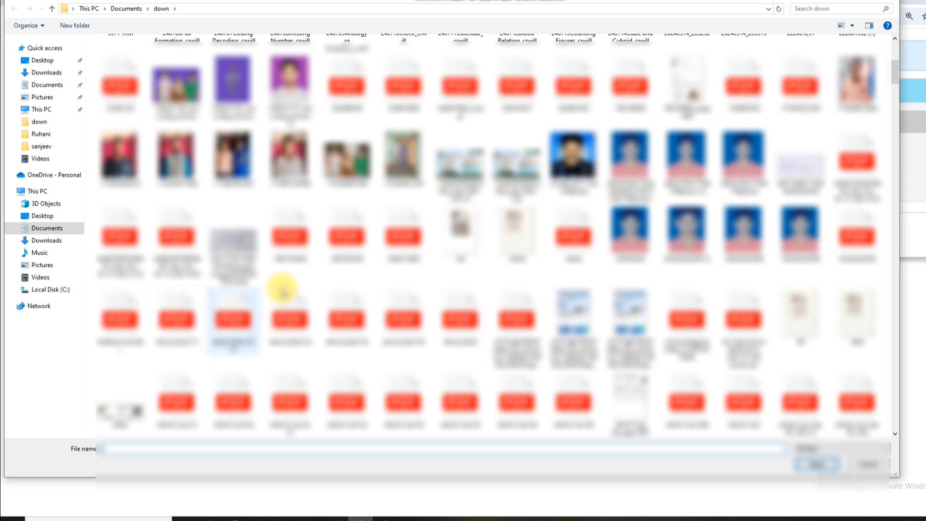
left_click(291, 236)
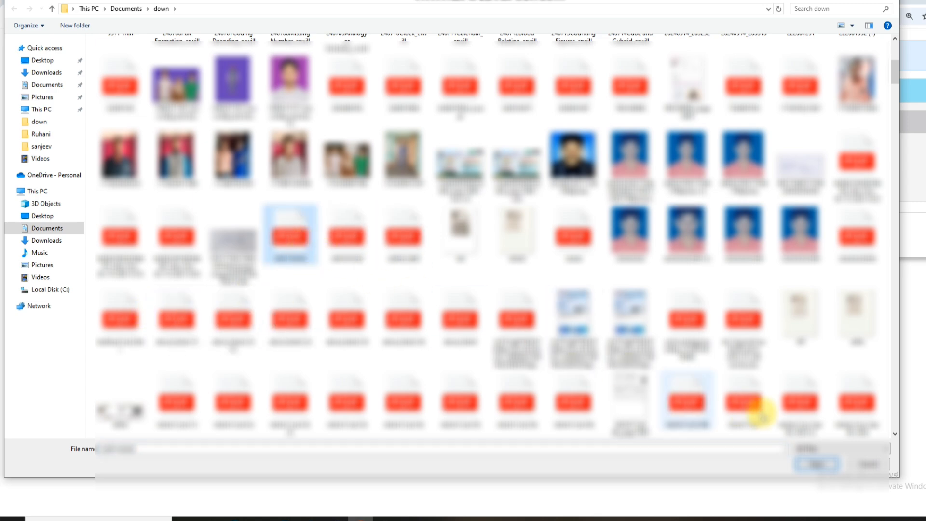
left_click(821, 466)
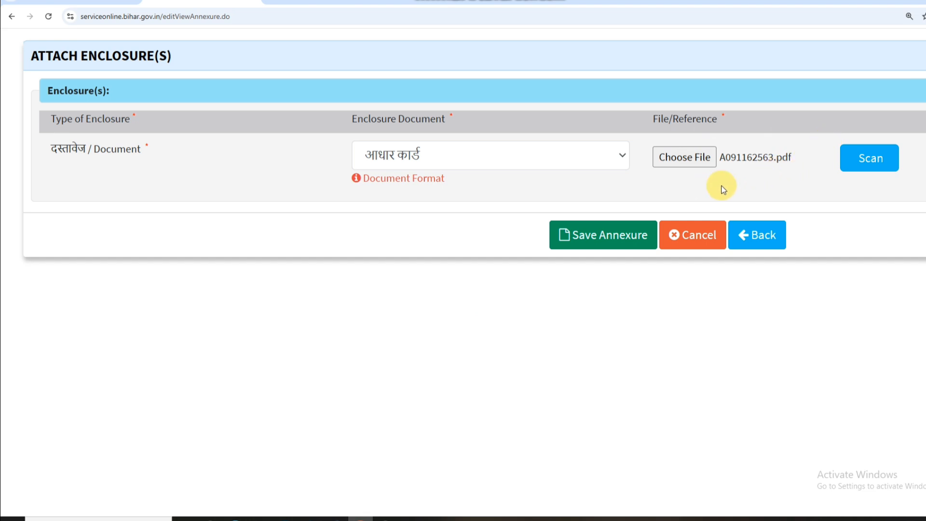
Save the आधार कार्ड annexure and confirm its row in the Annexure List.
left_click(602, 241)
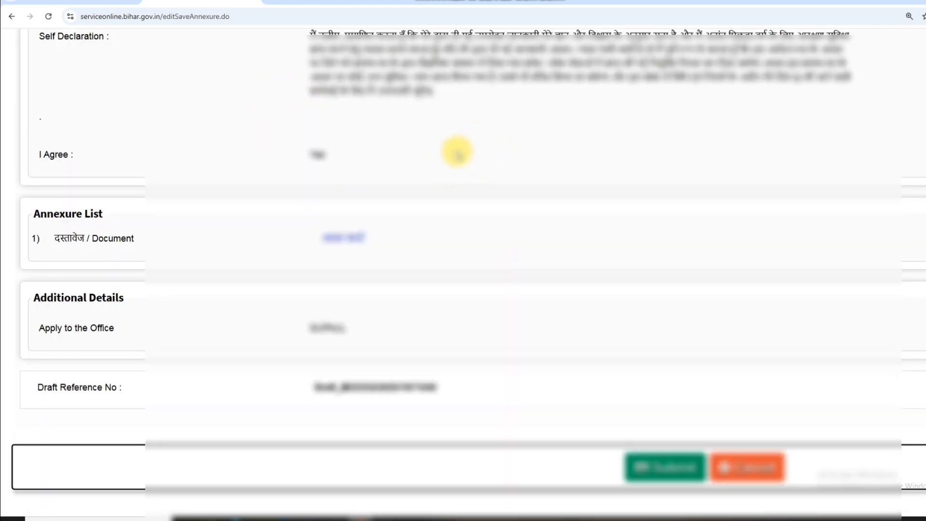
scroll(455, 150, "up", 15)
scroll(457, 153, "down", 12)
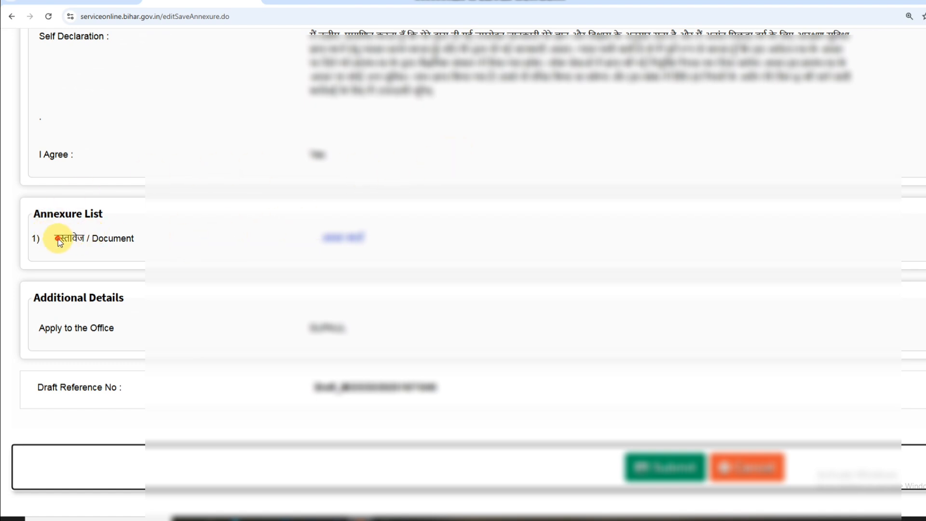
left_click_drag(60, 238, 149, 245)
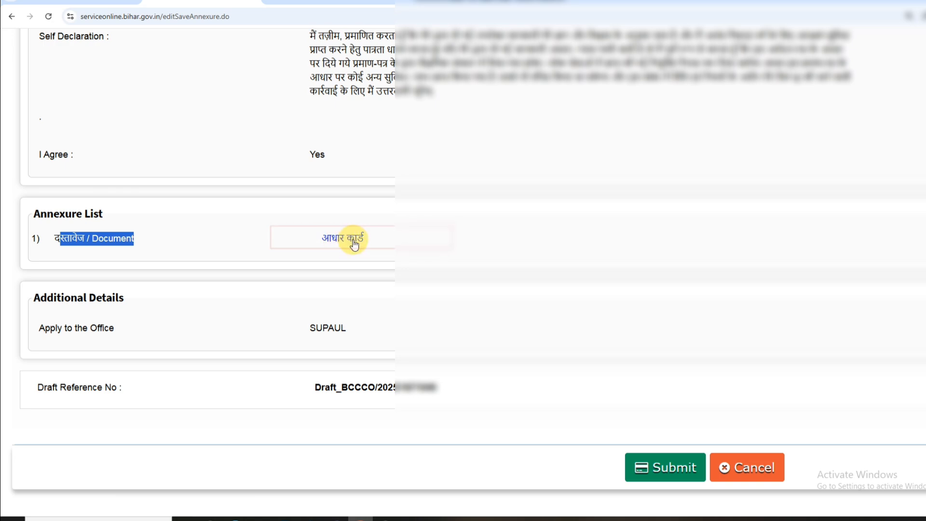
Submit the caste certificate application and review the acknowledgement's service details and documents.
left_click(679, 475)
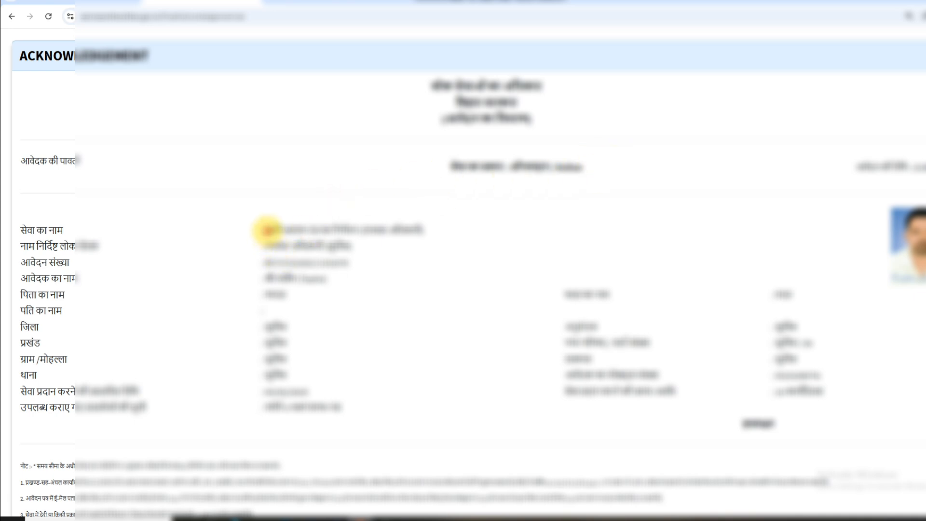
left_click_drag(268, 230, 389, 230)
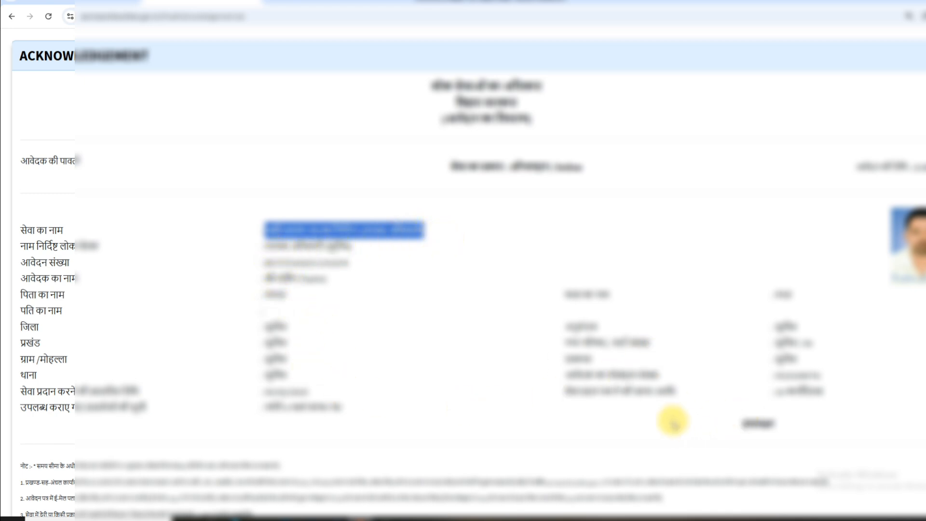
left_click_drag(638, 394, 698, 386)
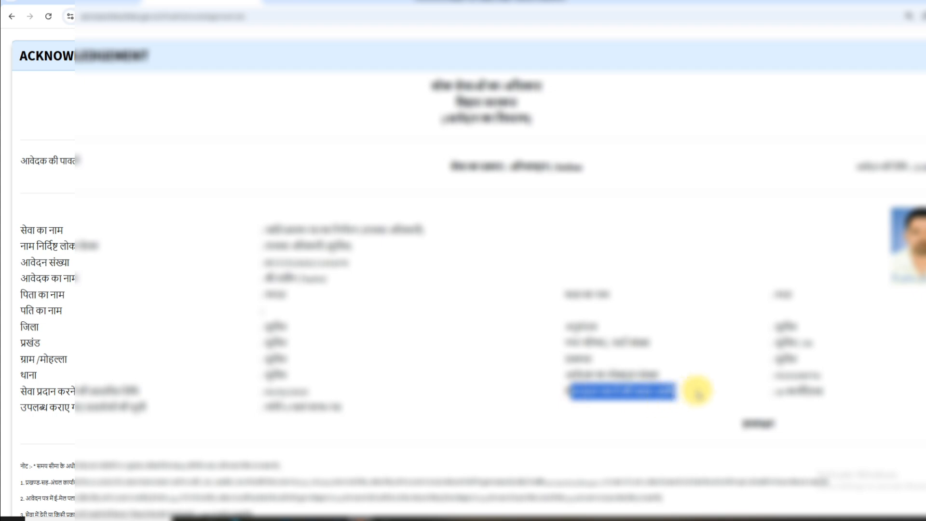
left_click(815, 391)
left_click_drag(815, 391, 761, 395)
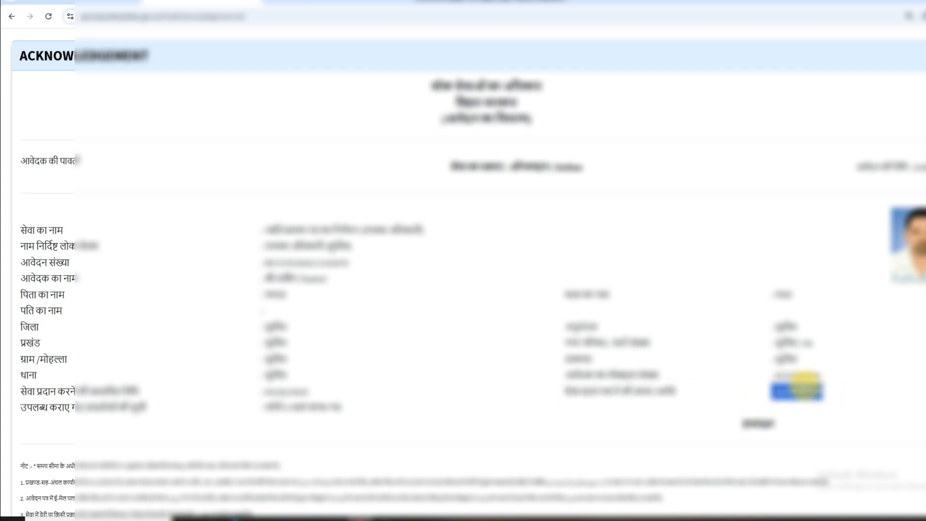
scroll(536, 360, "down", 4)
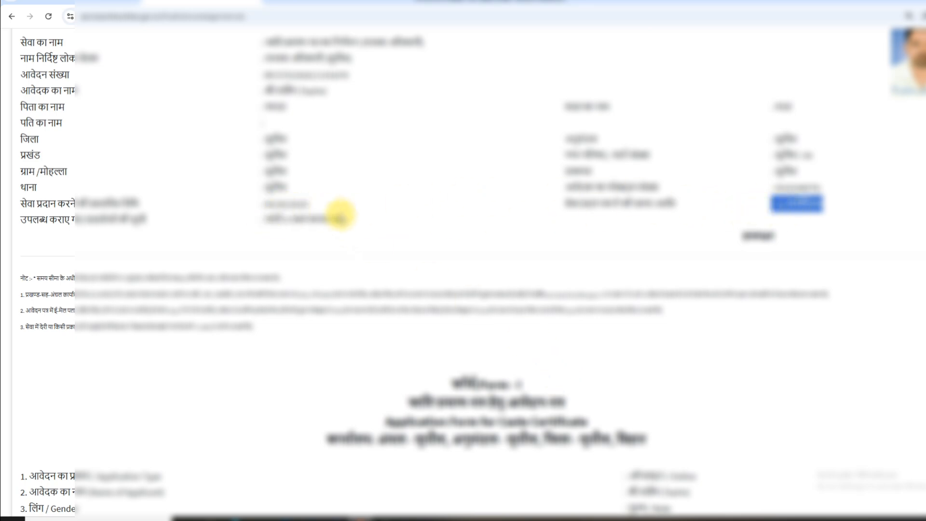
left_click_drag(265, 205, 320, 206)
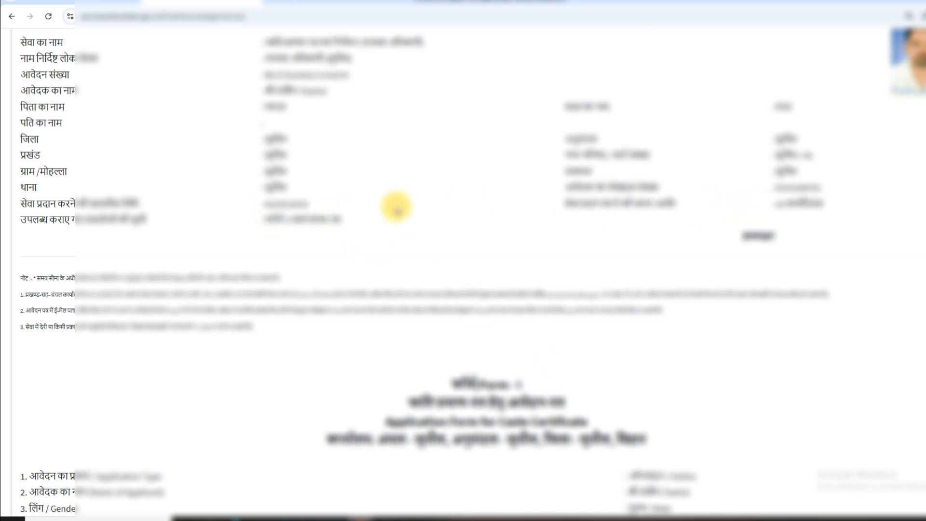
scroll(468, 264, "down", 10)
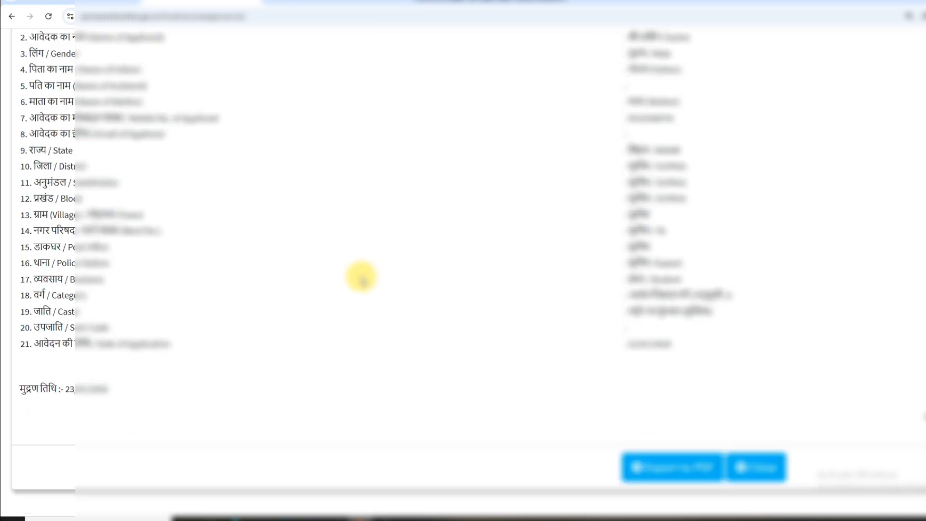
Export the acknowledgement to PDF, open the download, and return to the portal home page.
left_click(681, 466)
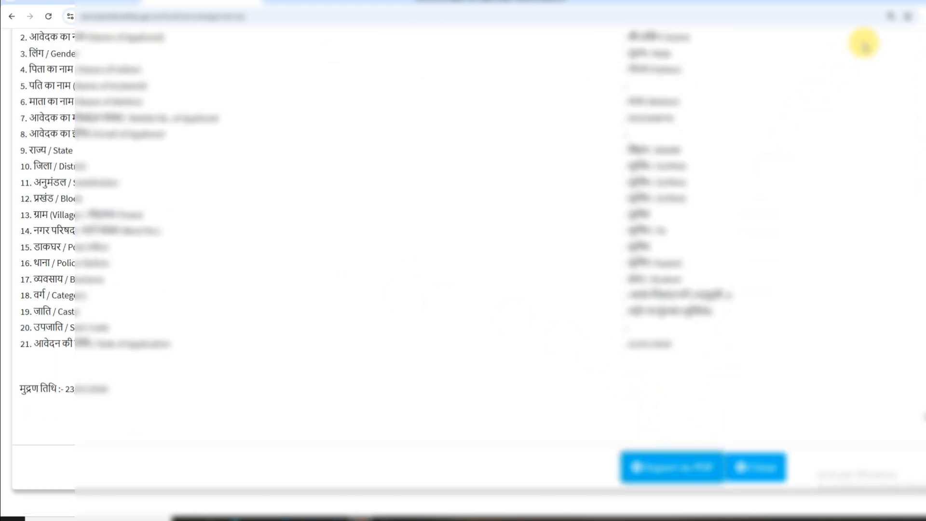
left_click(848, 42)
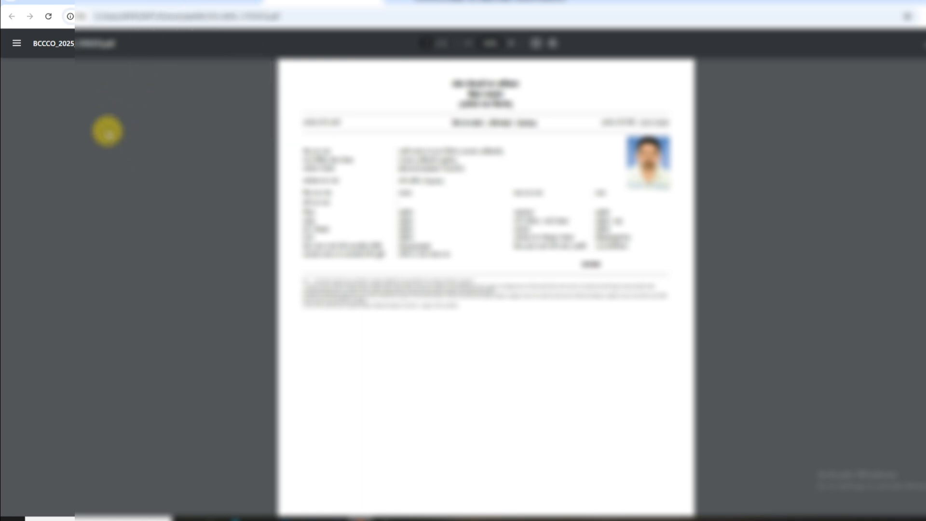
left_click(55, 4)
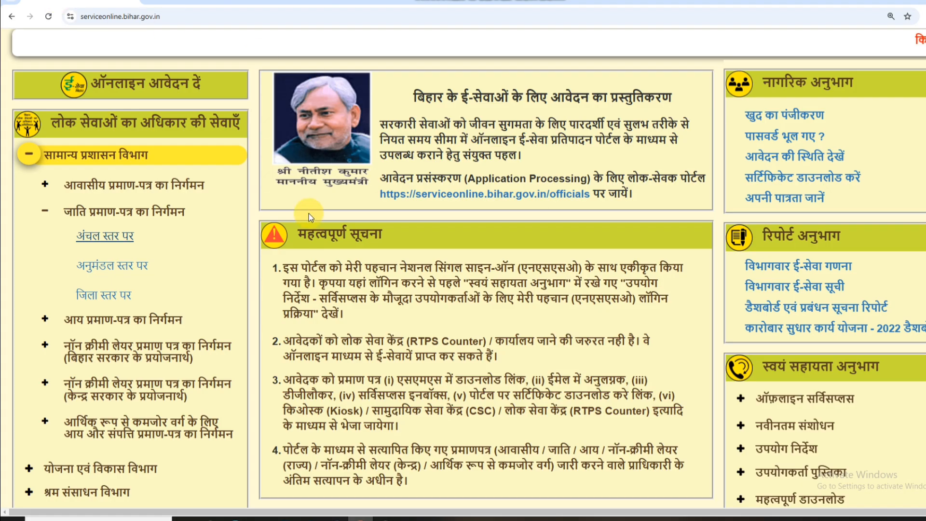
Open 'सर्टिफिकेट डाउनलोड करें' under नागरिक अनुभाग.
scroll(309, 213, "up", 4)
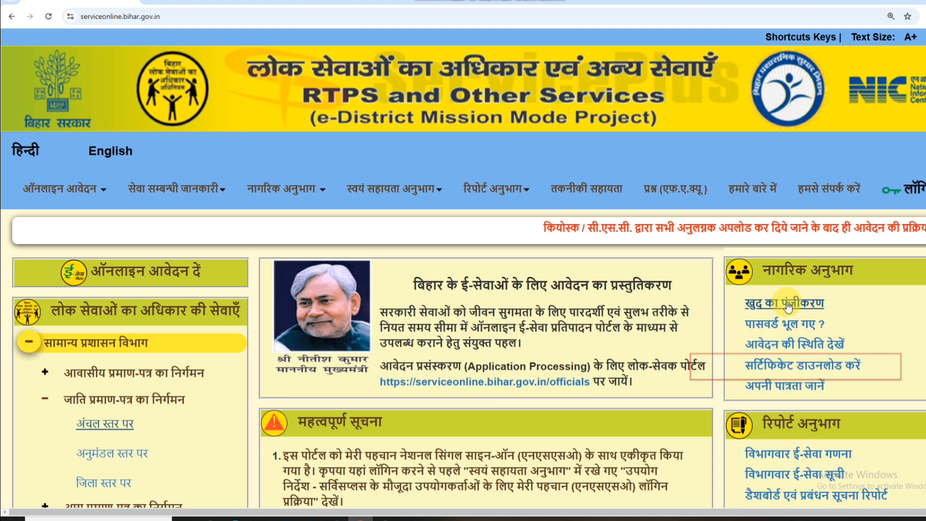
left_click(798, 369)
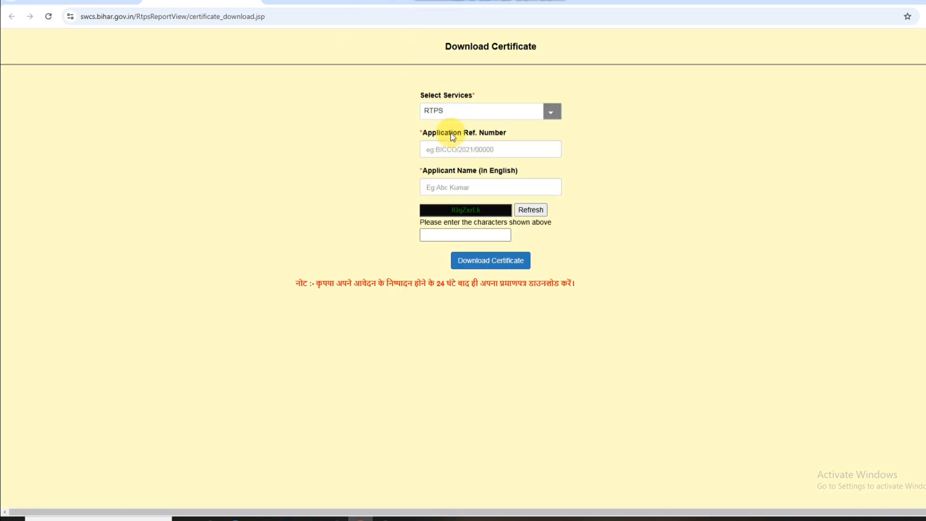
Select the Application Ref. Number field on the Download Certificate page.
left_click(435, 147)
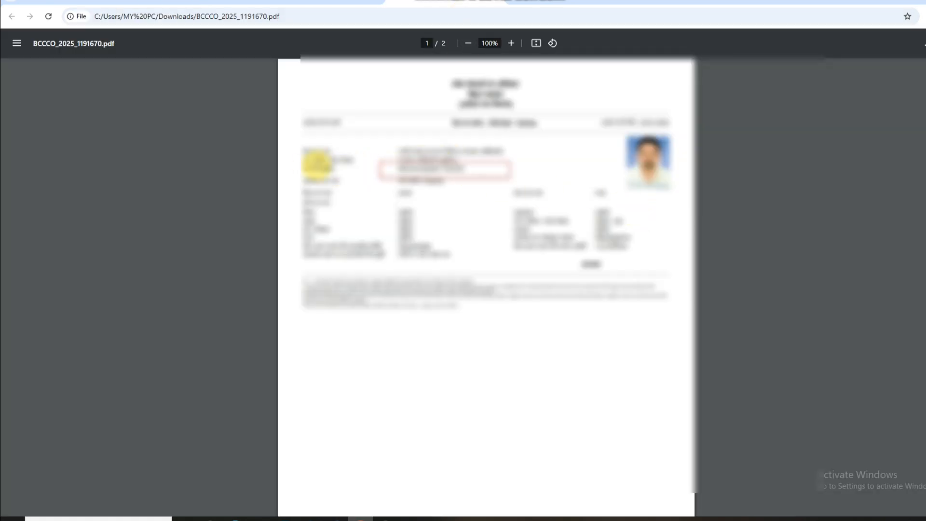
Zoom the acknowledgement PDF to 200%, select the application number, then return to the Application Ref. Number field.
left_click_drag(305, 169, 465, 170)
left_click(511, 42)
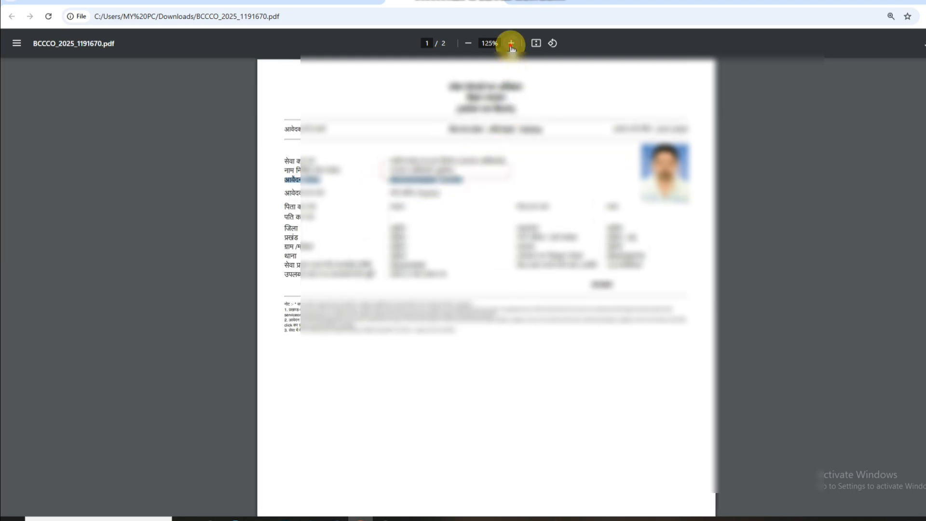
left_click(511, 43)
left_click(511, 43)
left_click(511, 43)
left_click(511, 43)
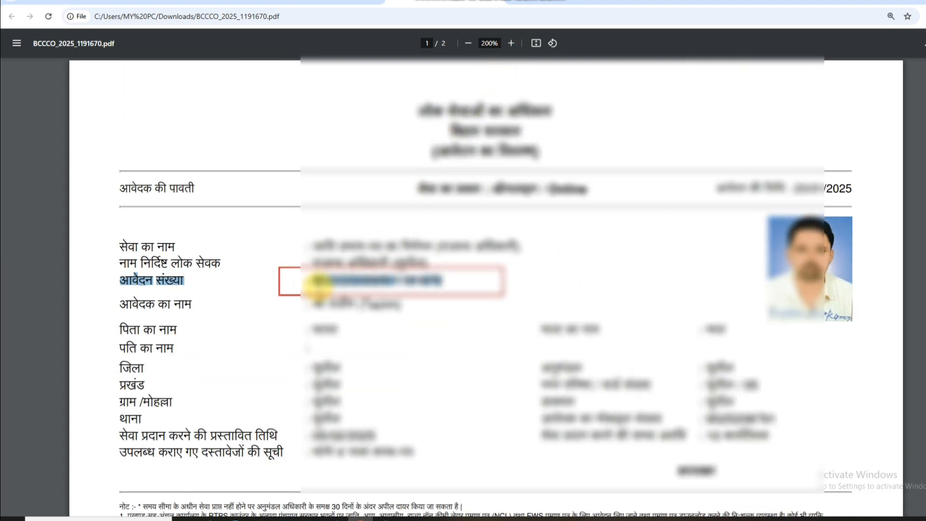
left_click_drag(315, 282, 439, 281)
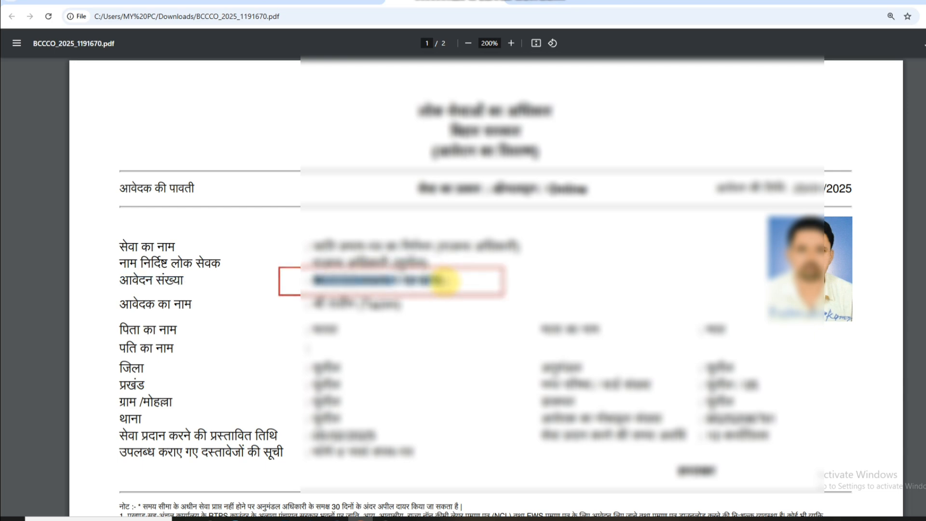
left_click(207, 4)
left_click(451, 149)
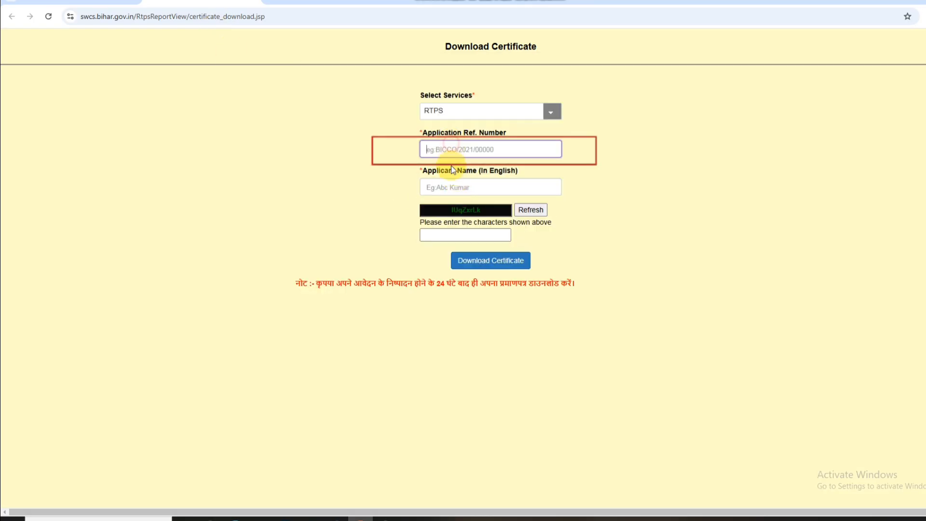
Leave the Applicant Name and captcha fields blank and return to the serviceonline.bihar.gov.in home page.
left_click(438, 189)
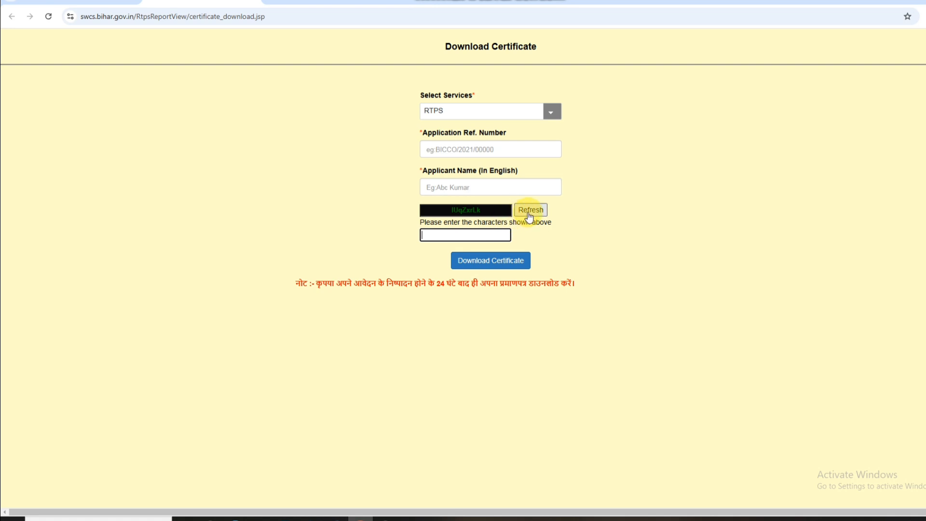
left_click(437, 236)
left_click(90, 3)
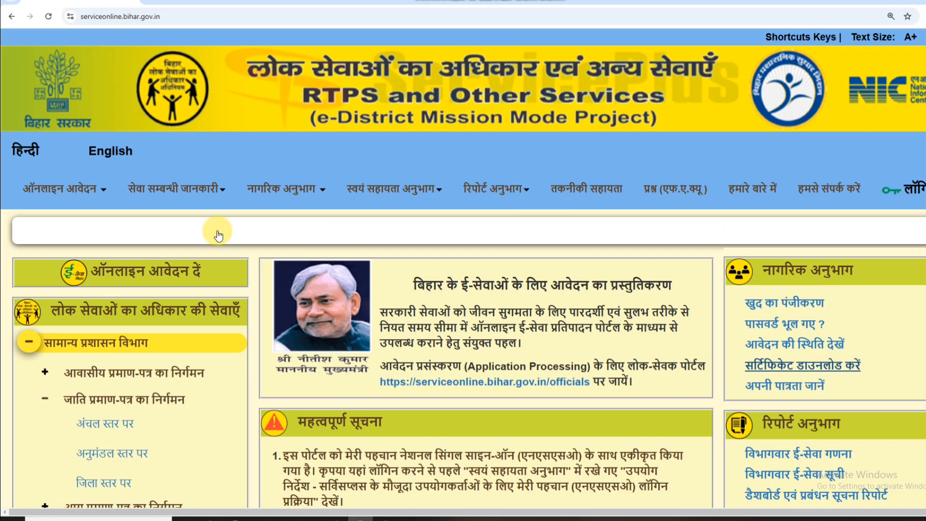